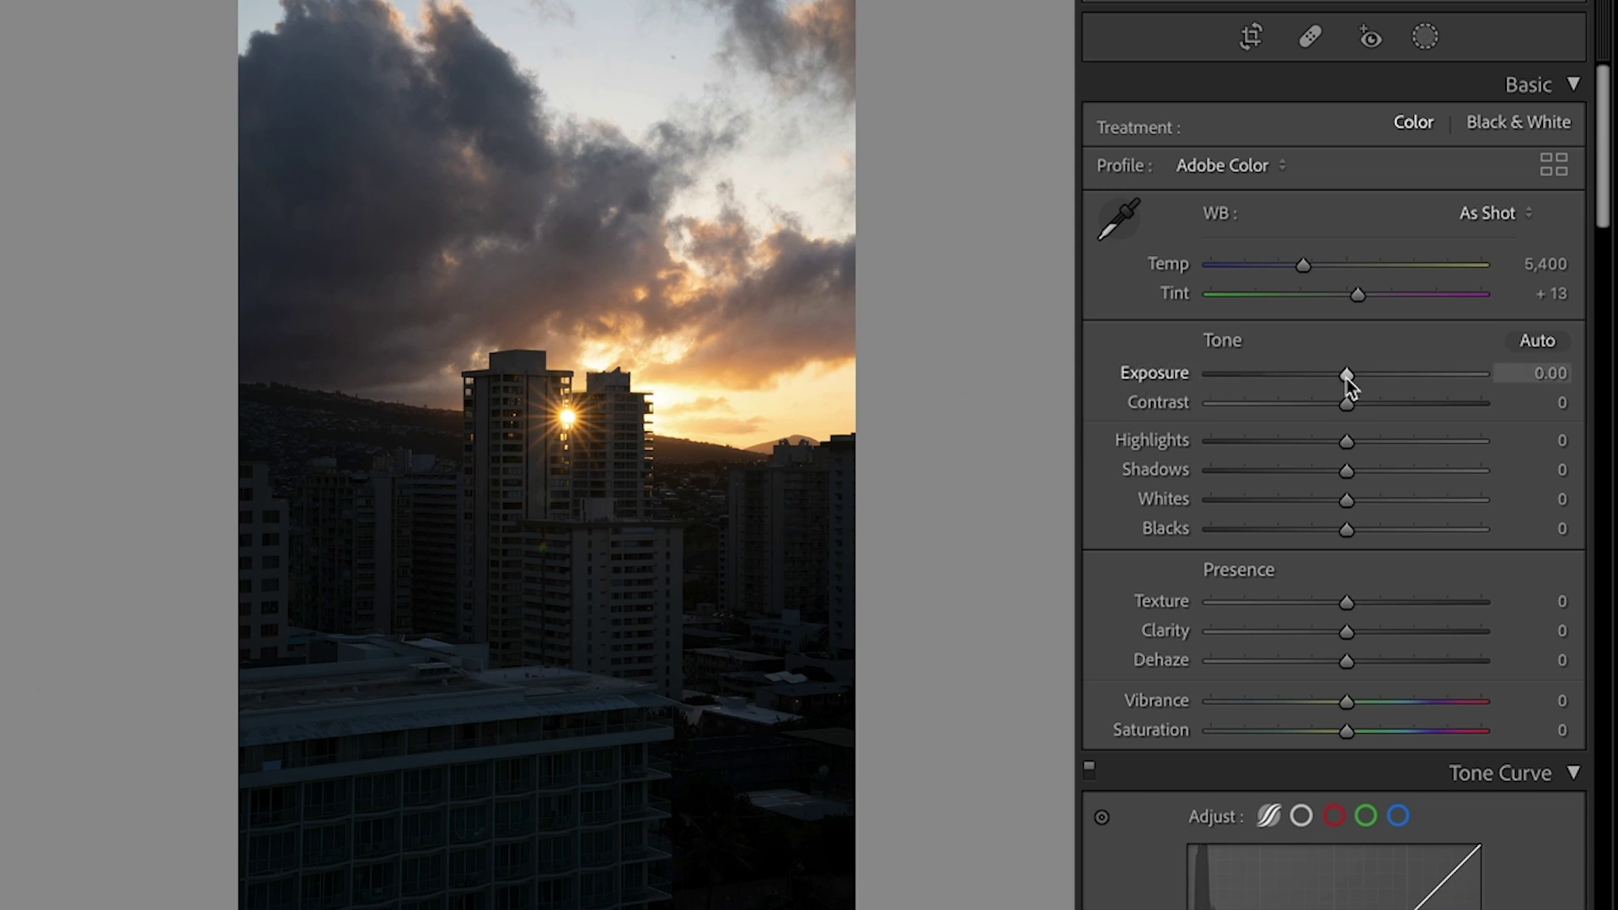
Set Basic panel Exposure to +0.55, Highlights to -100 and Shadows to +47.
{"action": "left_click_drag", "start_coordinate": [1348, 373], "coordinate": [1361, 372]}
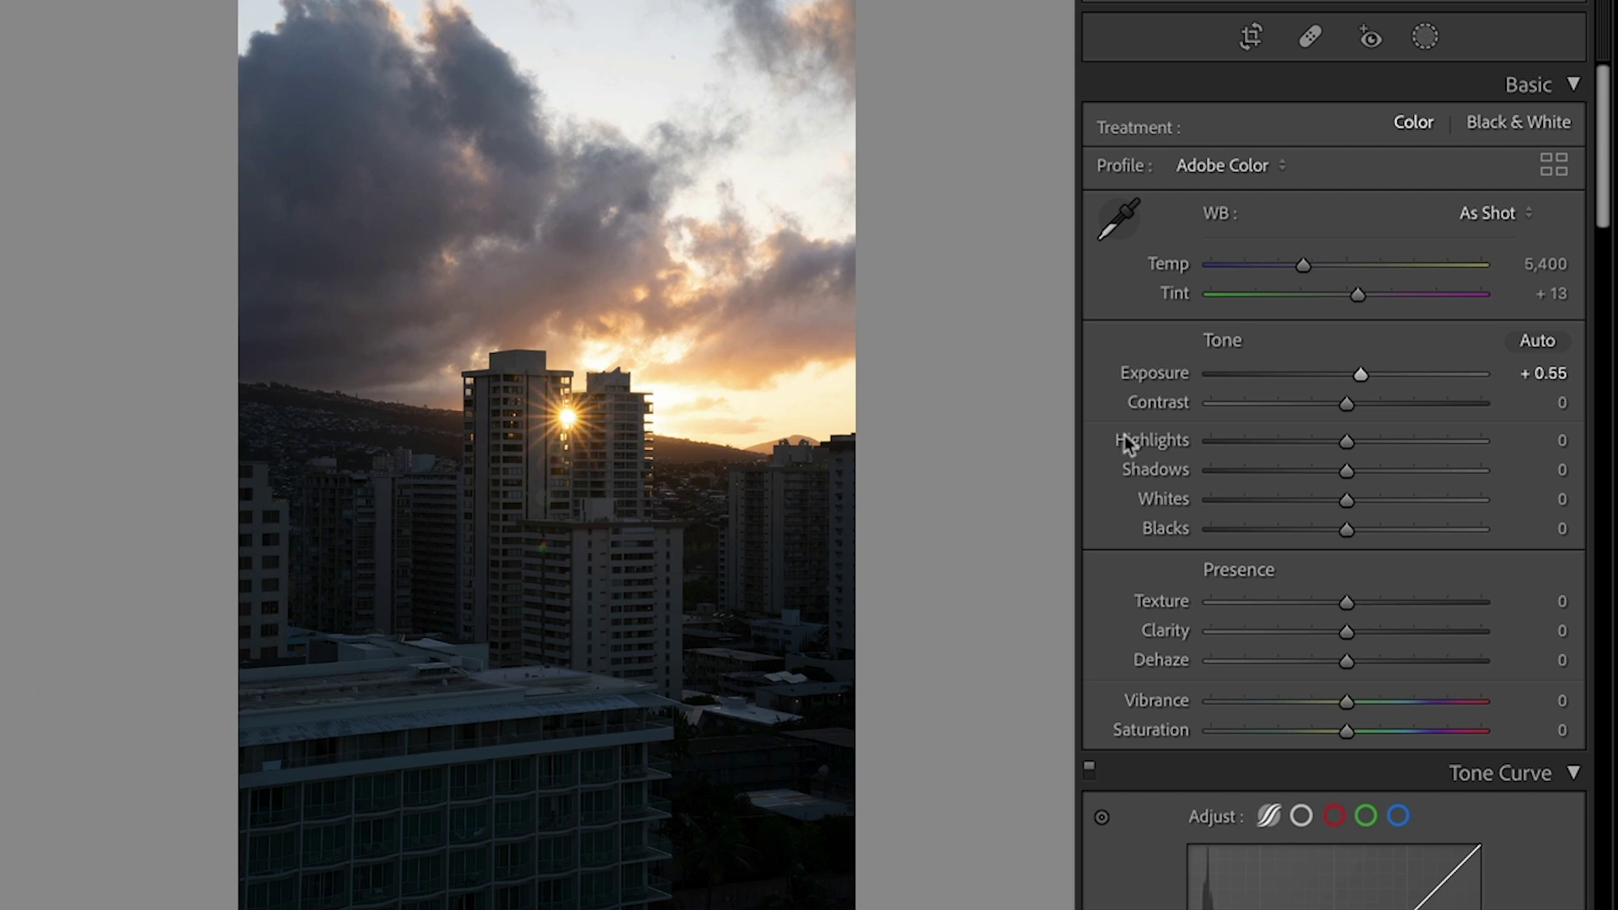
{"action": "left_click_drag", "start_coordinate": [1346, 442], "coordinate": [1203, 439]}
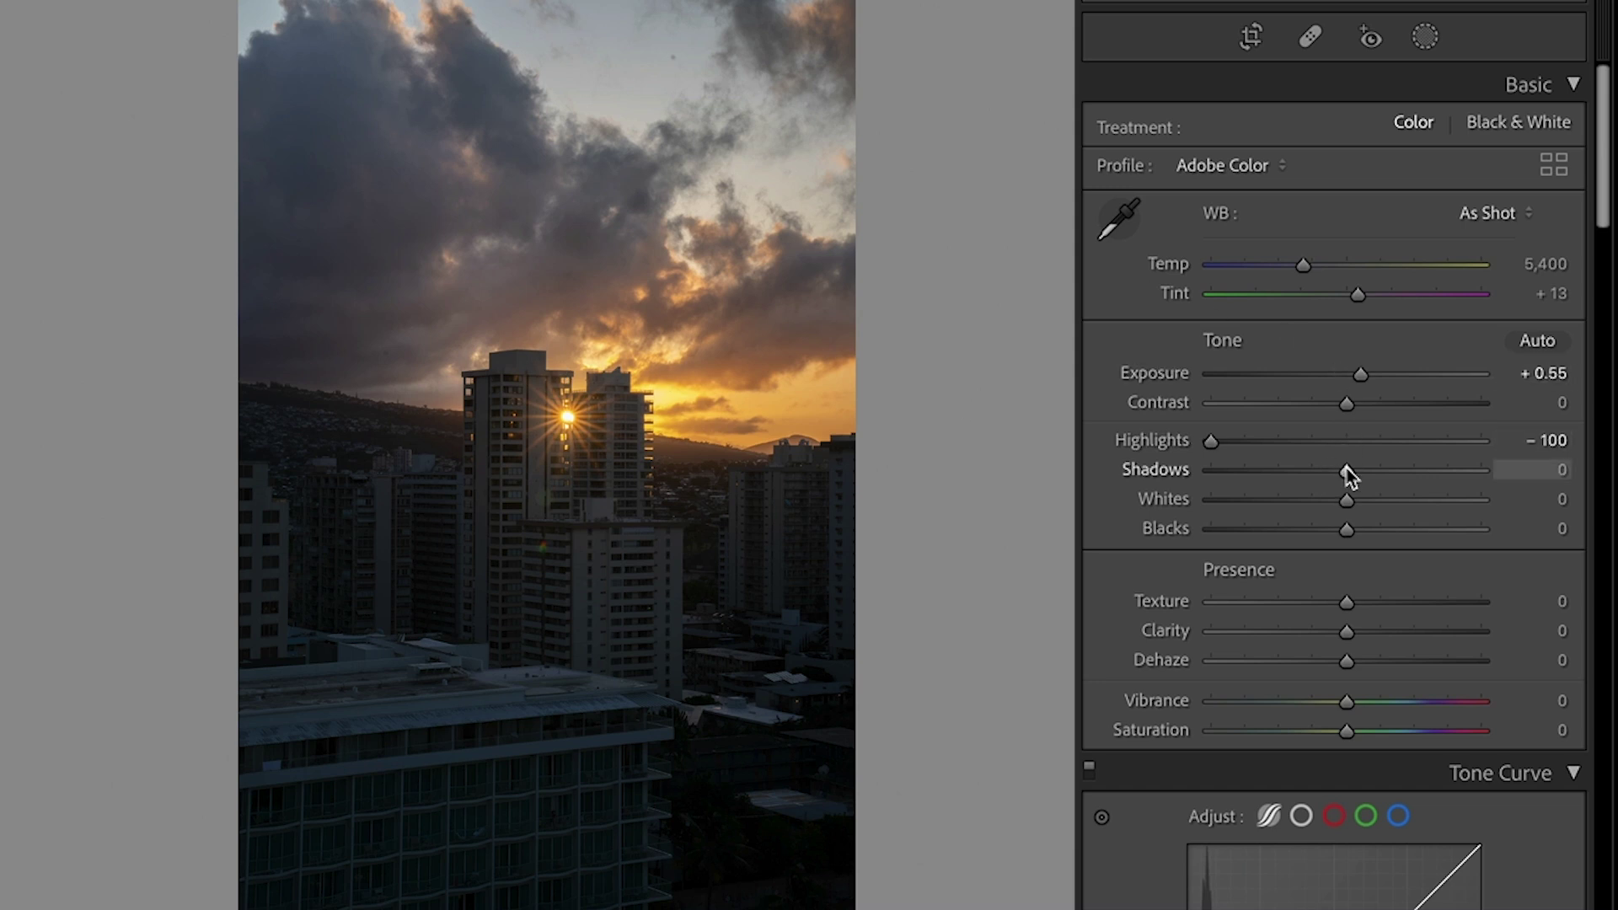
{"action": "left_click_drag", "start_coordinate": [1353, 475], "coordinate": [1409, 473]}
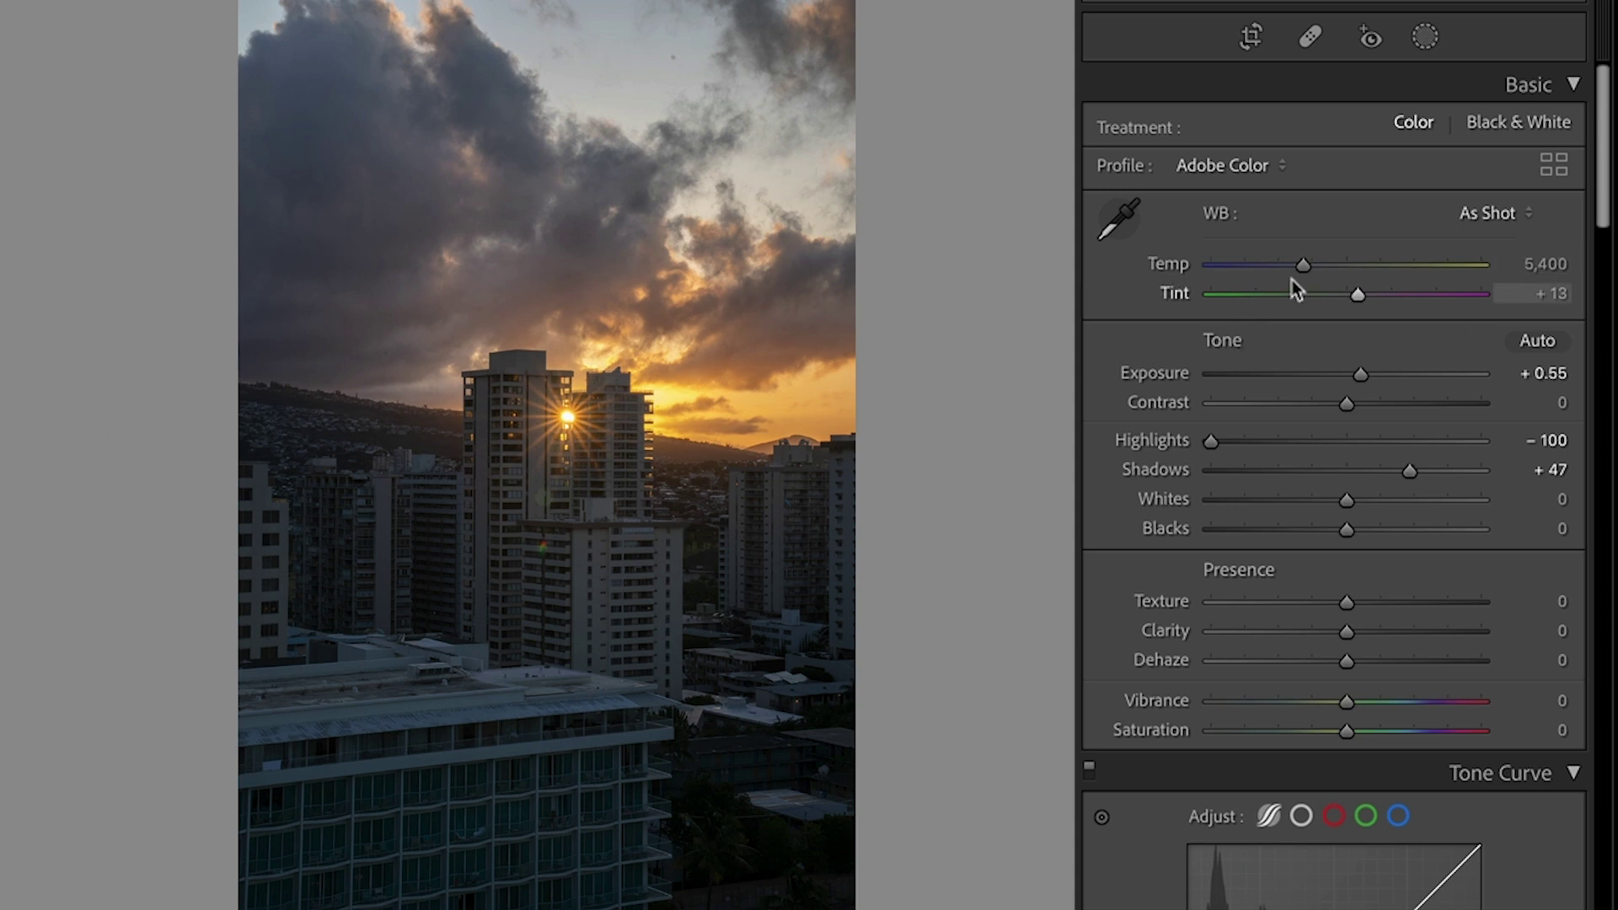
Warm the white balance Temp from 5,400 to about 6,261.
{"action": "left_click_drag", "start_coordinate": [1300, 266], "coordinate": [1327, 269]}
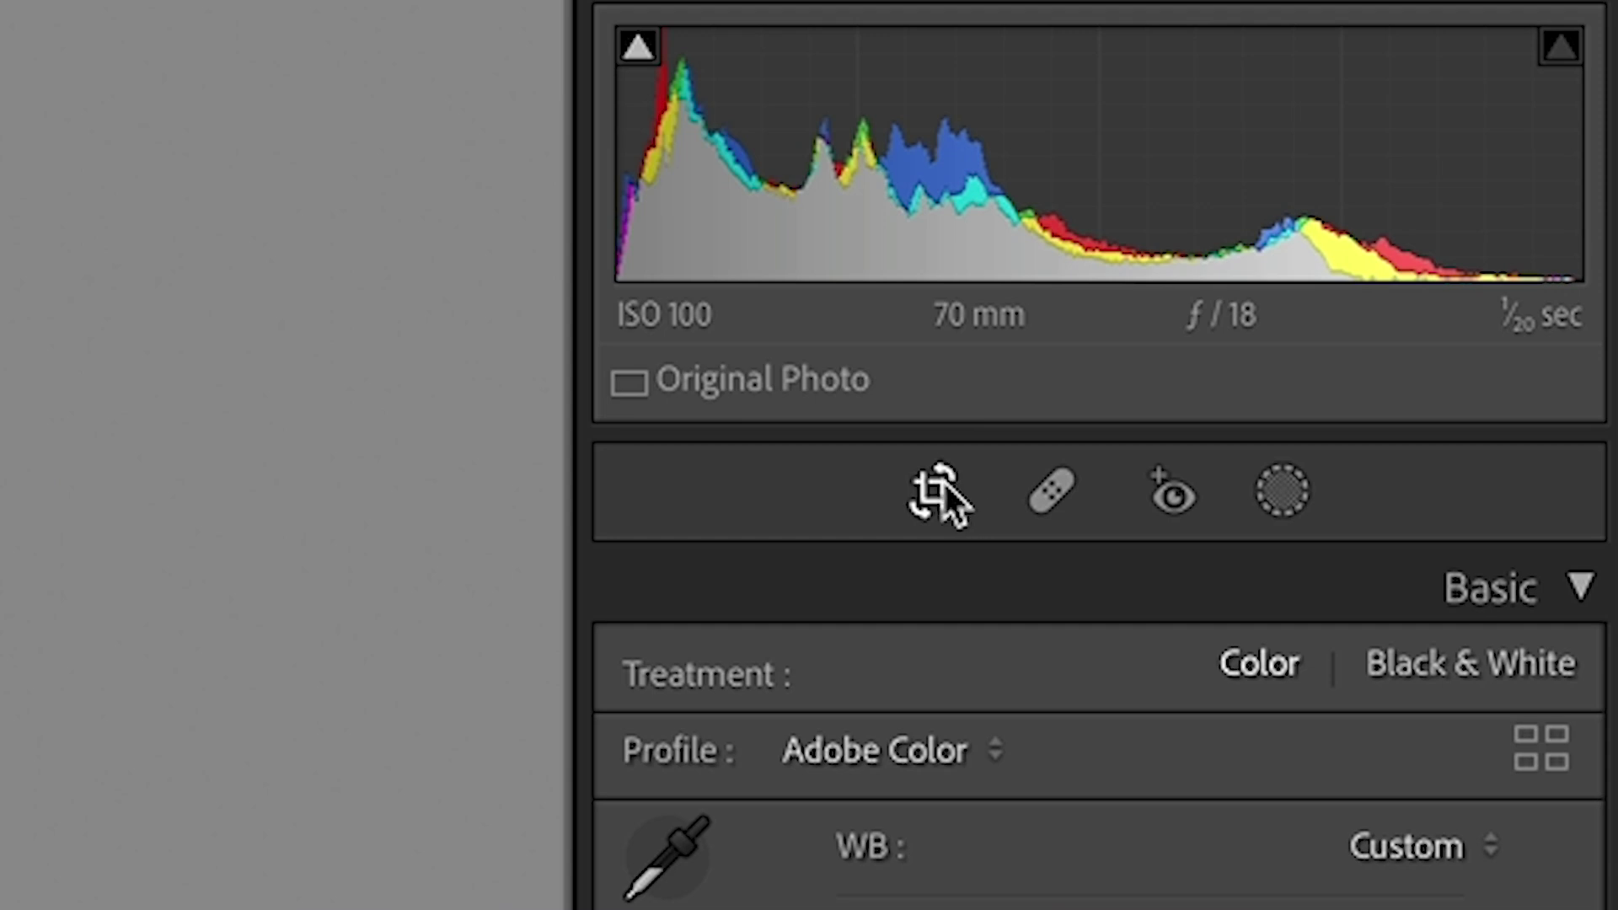
Crop to a 4 x 5 / 8x10 ratio, tightening the frame around the towers and sun.
{"action": "left_click", "coordinate": [937, 492]}
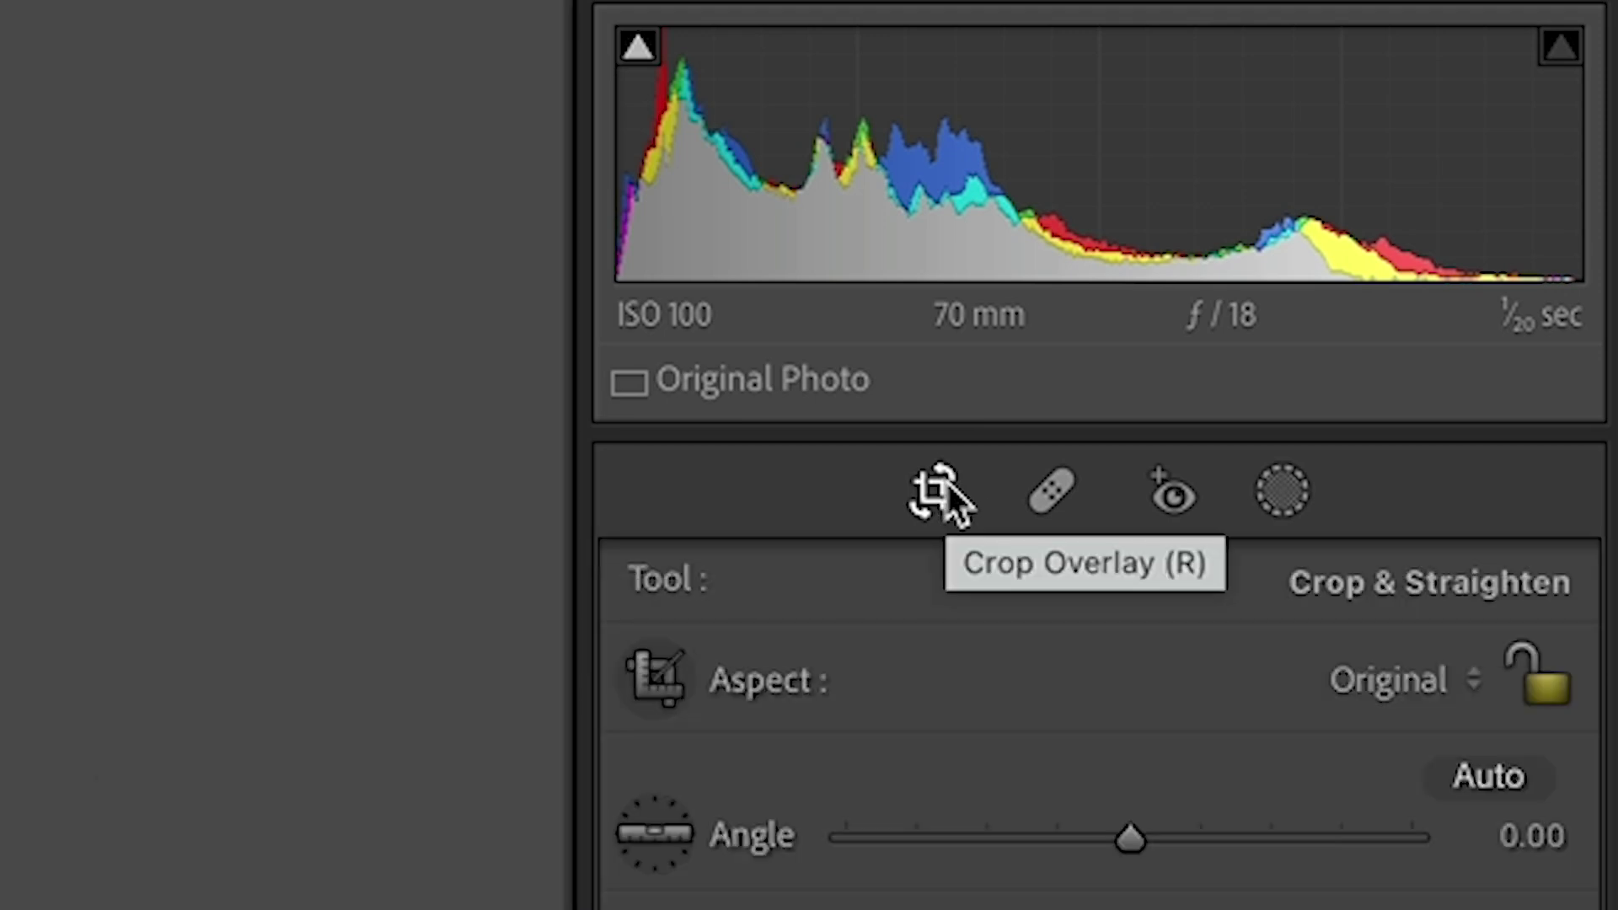
{"action": "left_click", "coordinate": [1355, 677]}
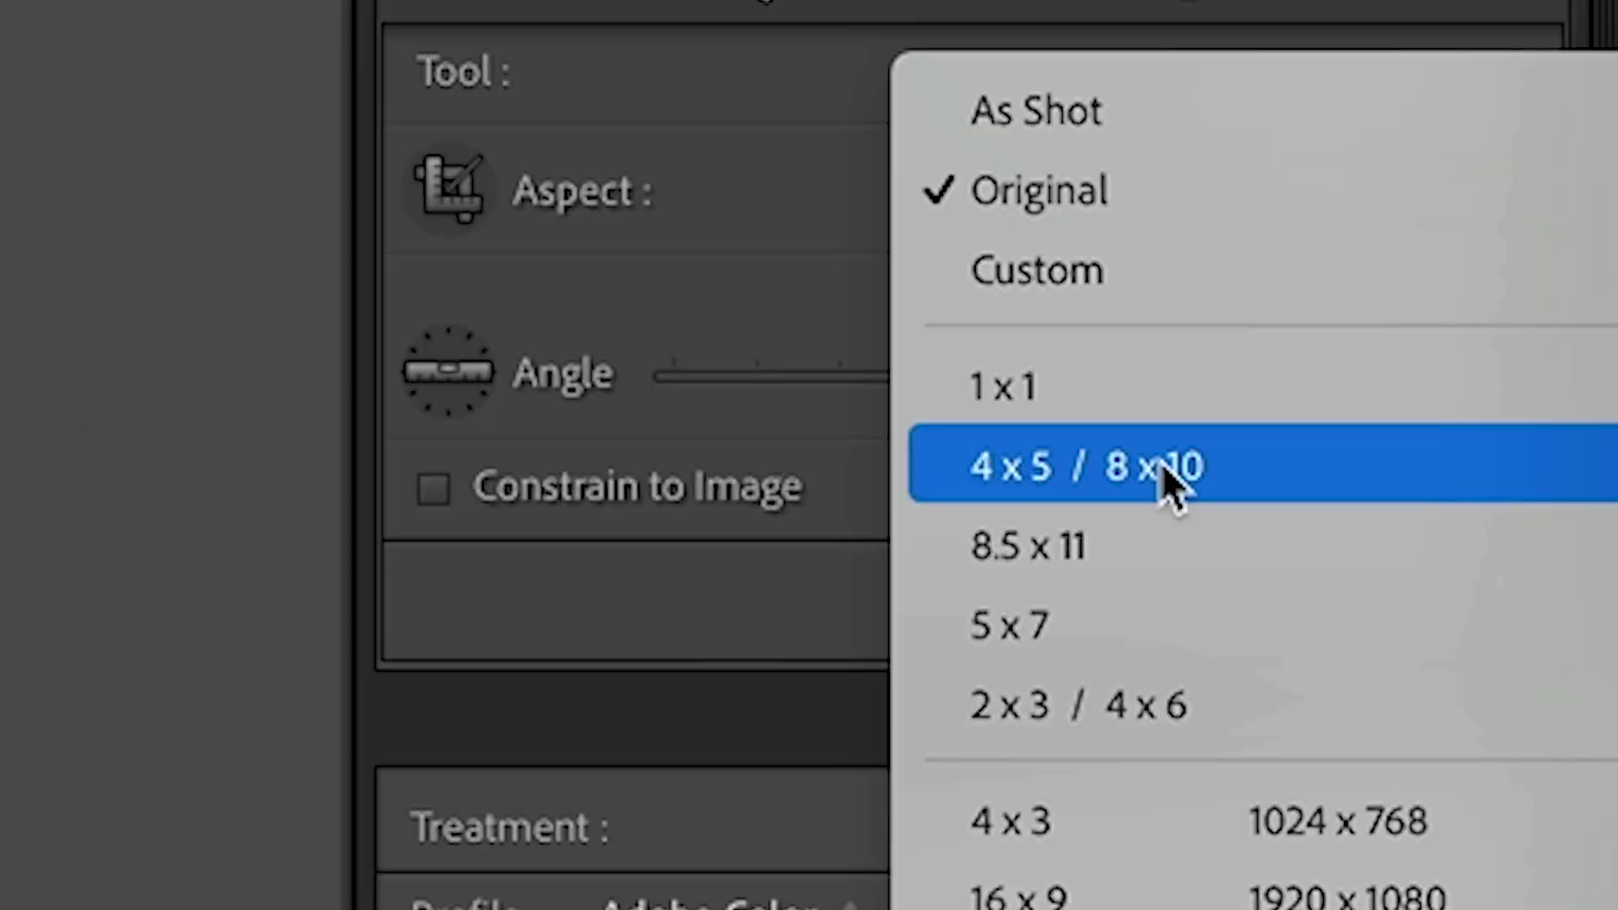
{"action": "left_click", "coordinate": [1164, 471]}
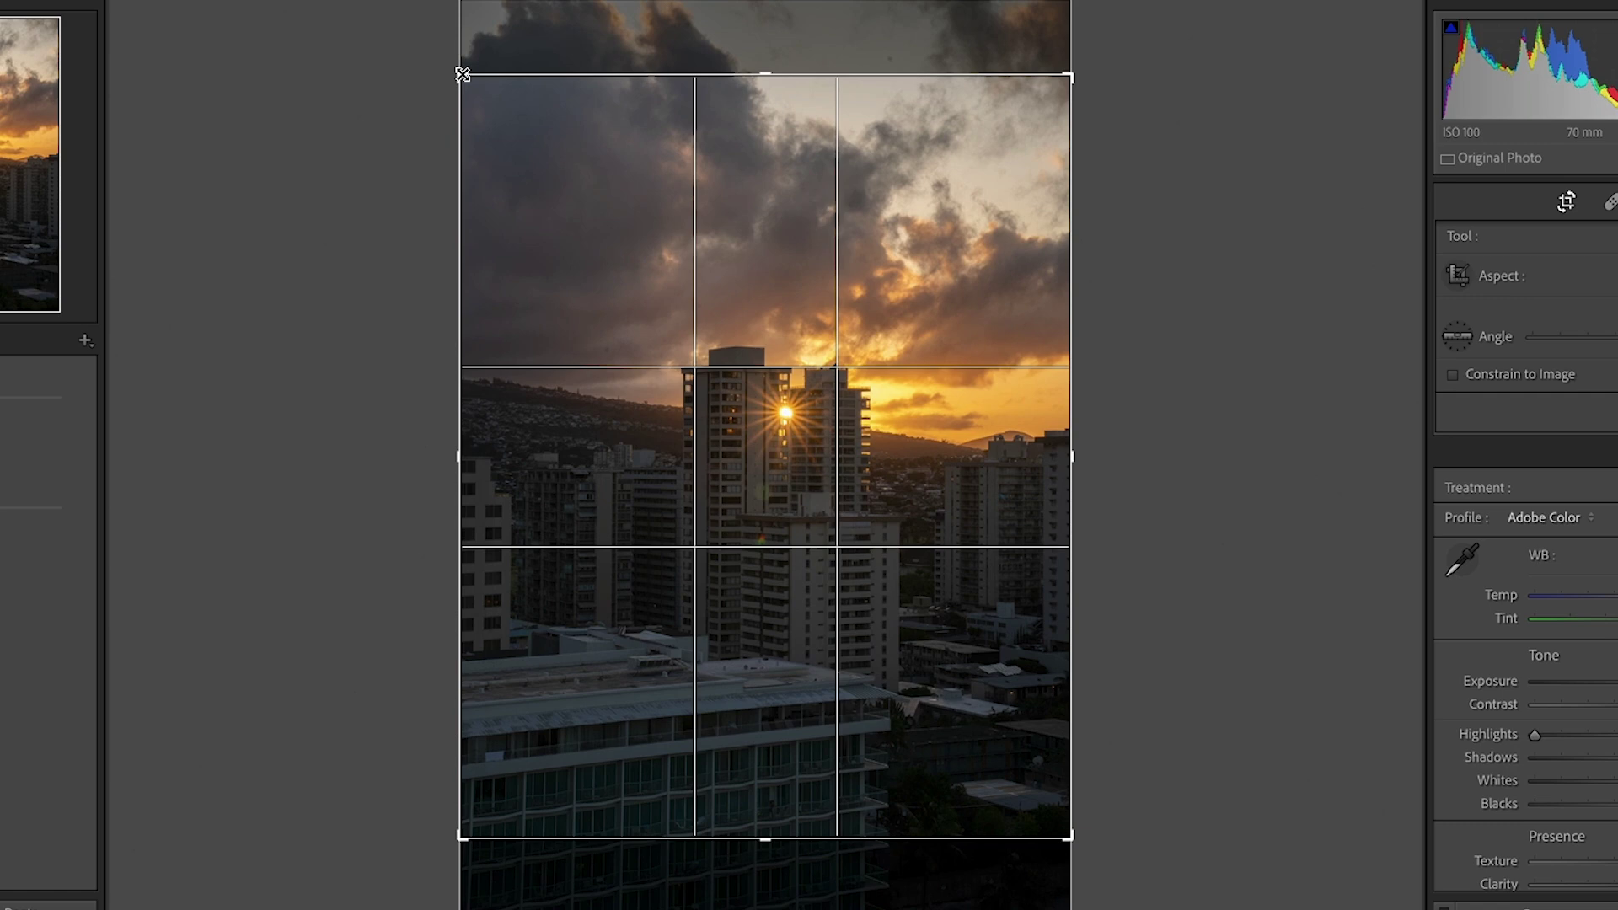
{"action": "mouse_move", "coordinate": [463, 75]}
{"action": "left_mouse_down"}
{"action": "mouse_move", "coordinate": [557, 148]}
{"action": "mouse_move", "coordinate": [533, 119]}
{"action": "left_mouse_up"}
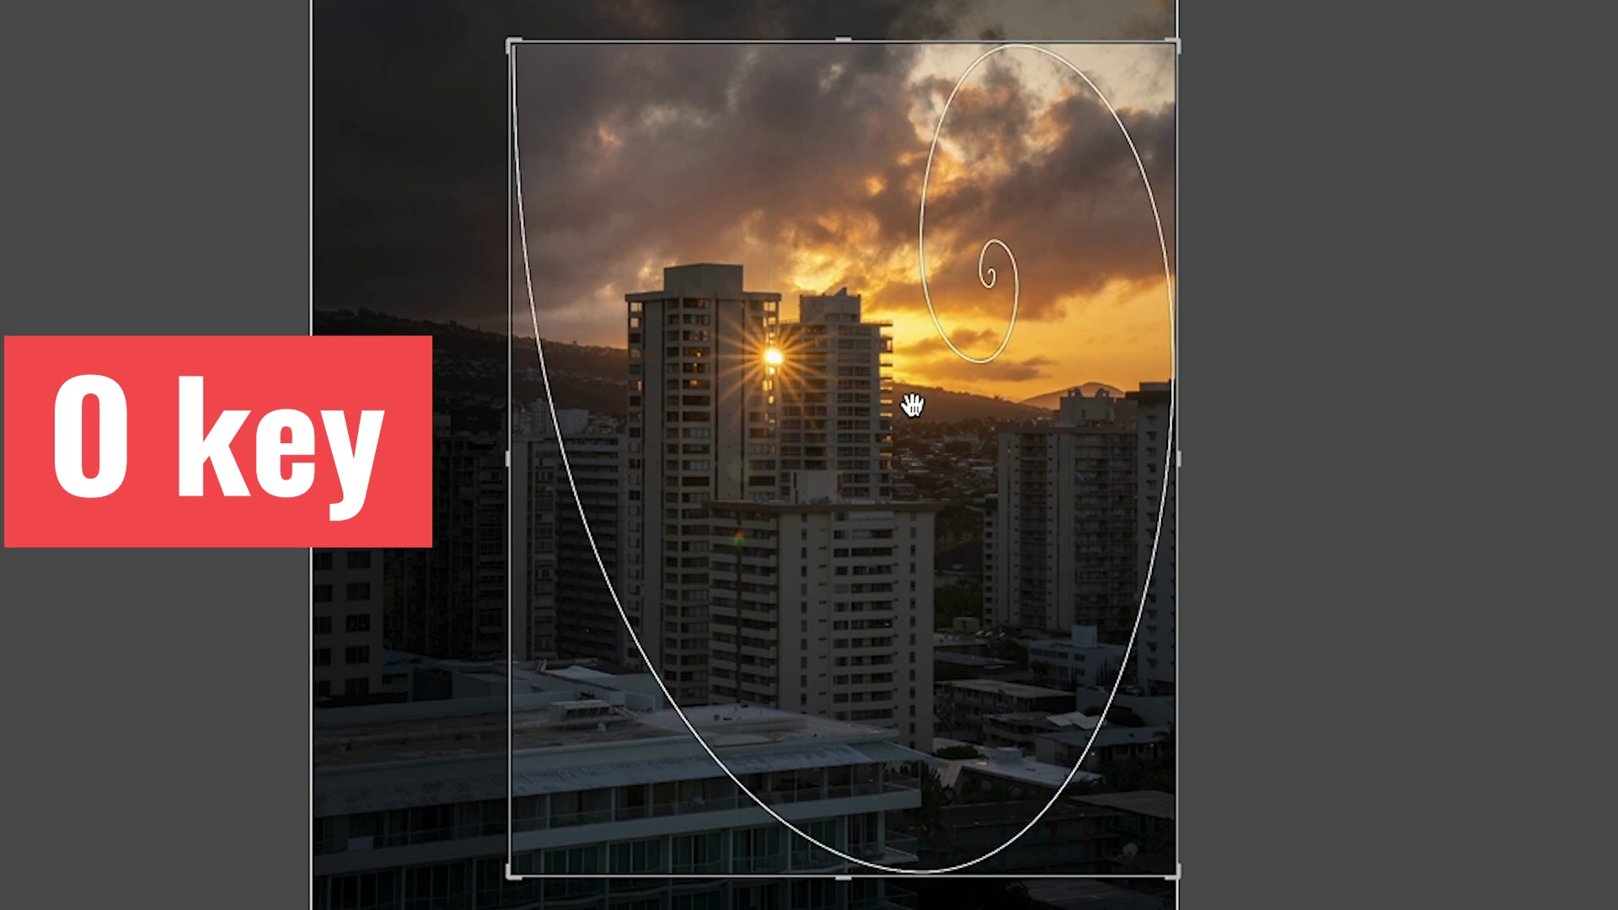
Cycle crop guides, move the photo lower within the crop and shrink the frame slightly.
{"action": "key", "text": "o"}
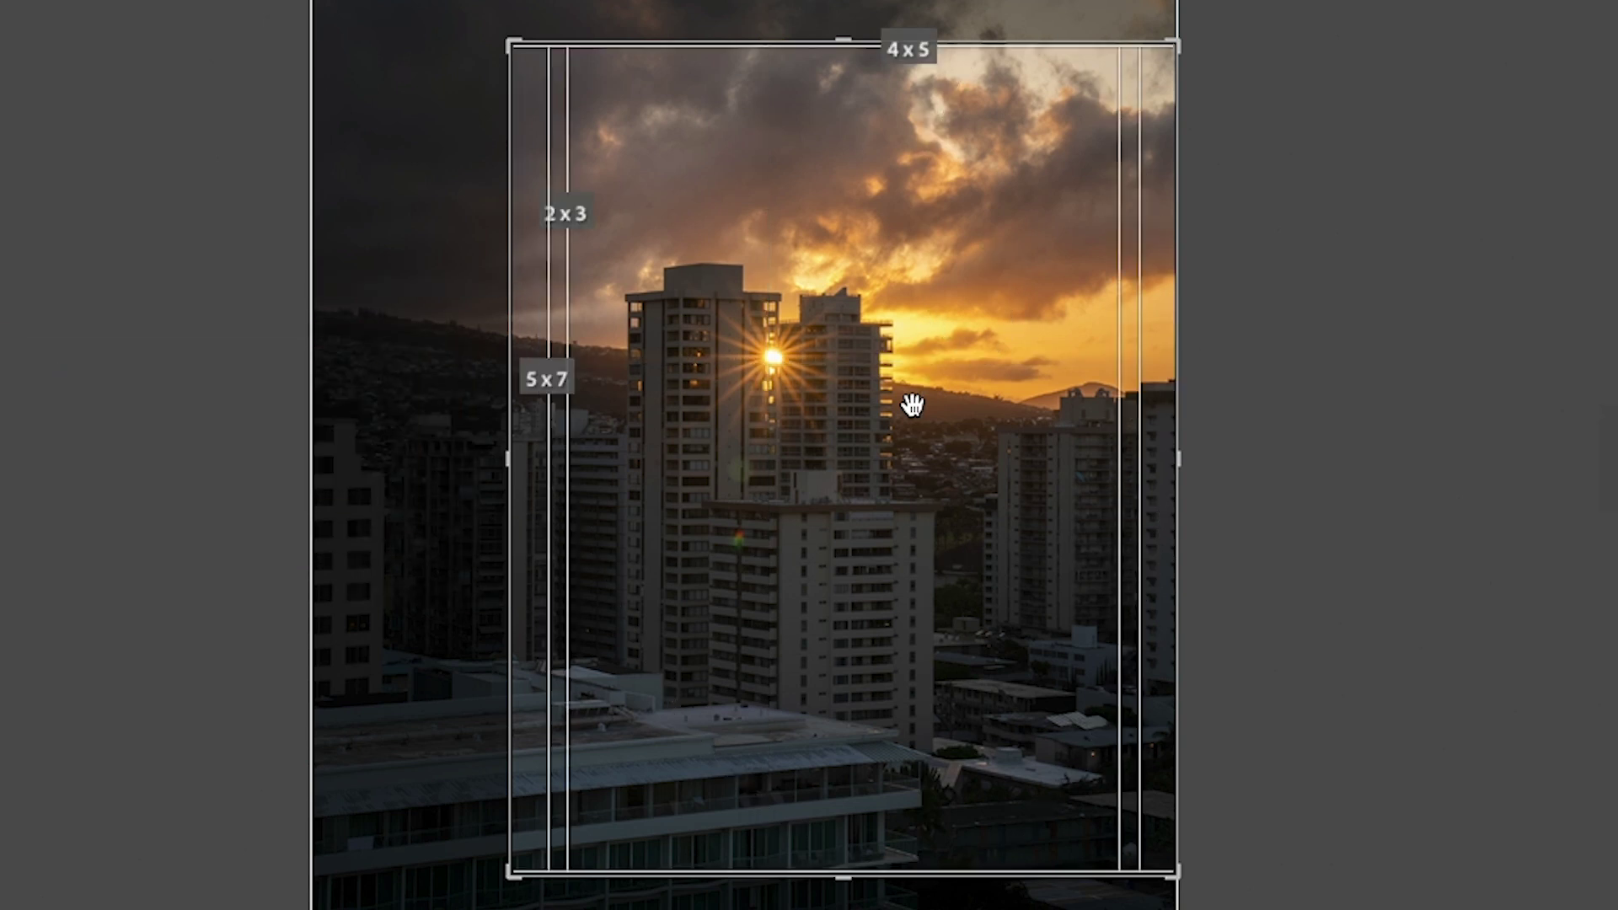
{"action": "key", "text": "o"}
{"action": "key", "text": "o"}
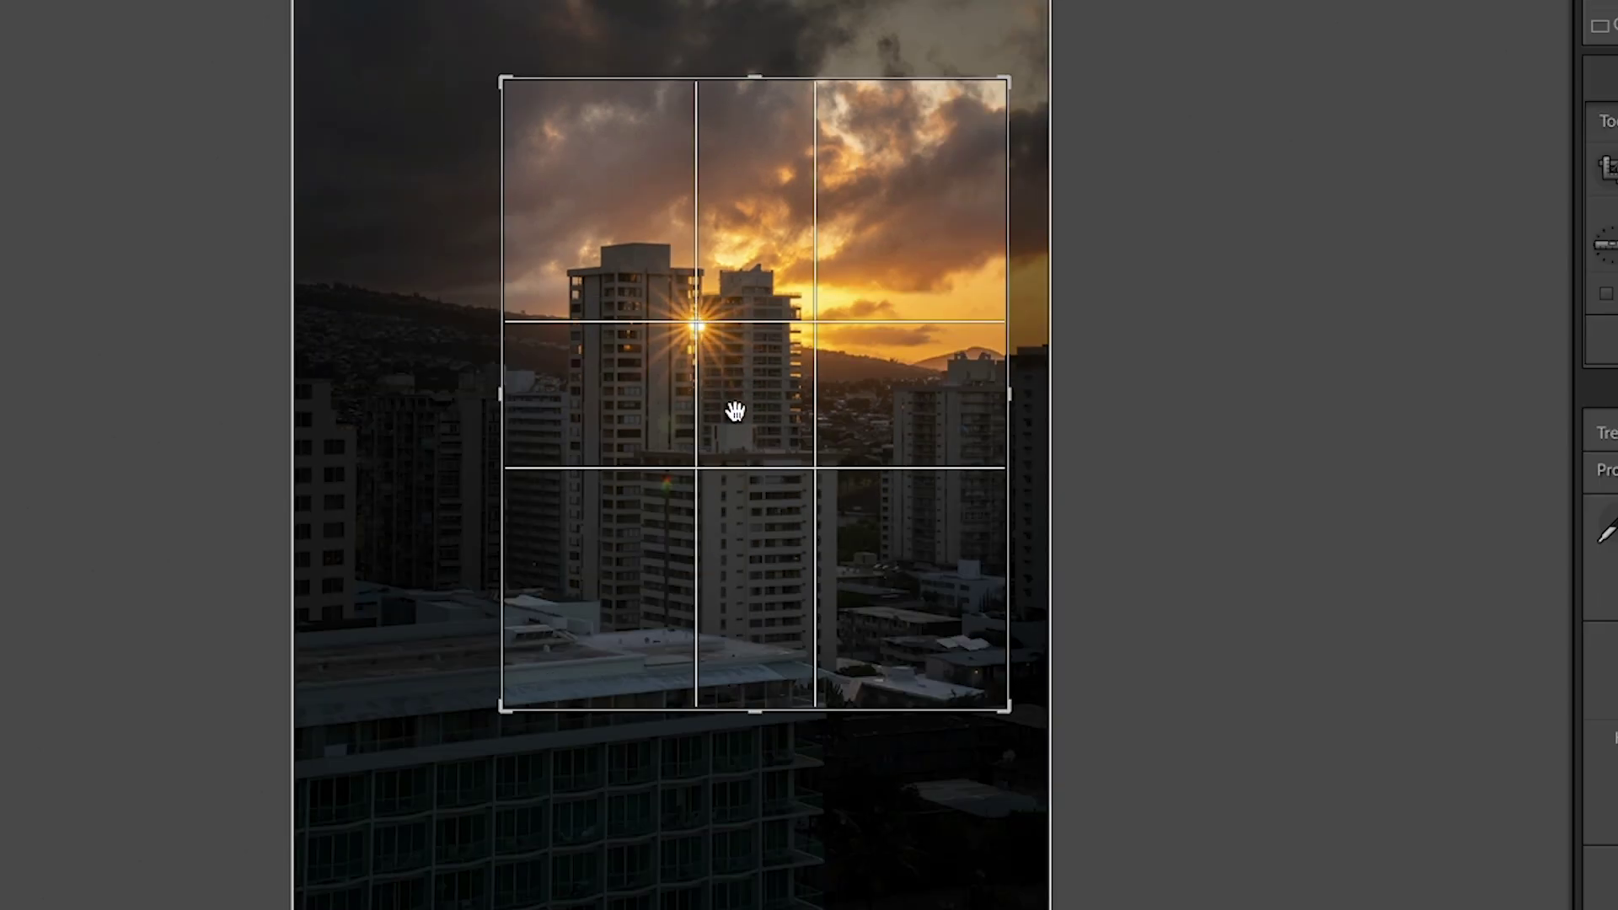
{"action": "left_click_drag", "start_coordinate": [733, 411], "coordinate": [734, 428]}
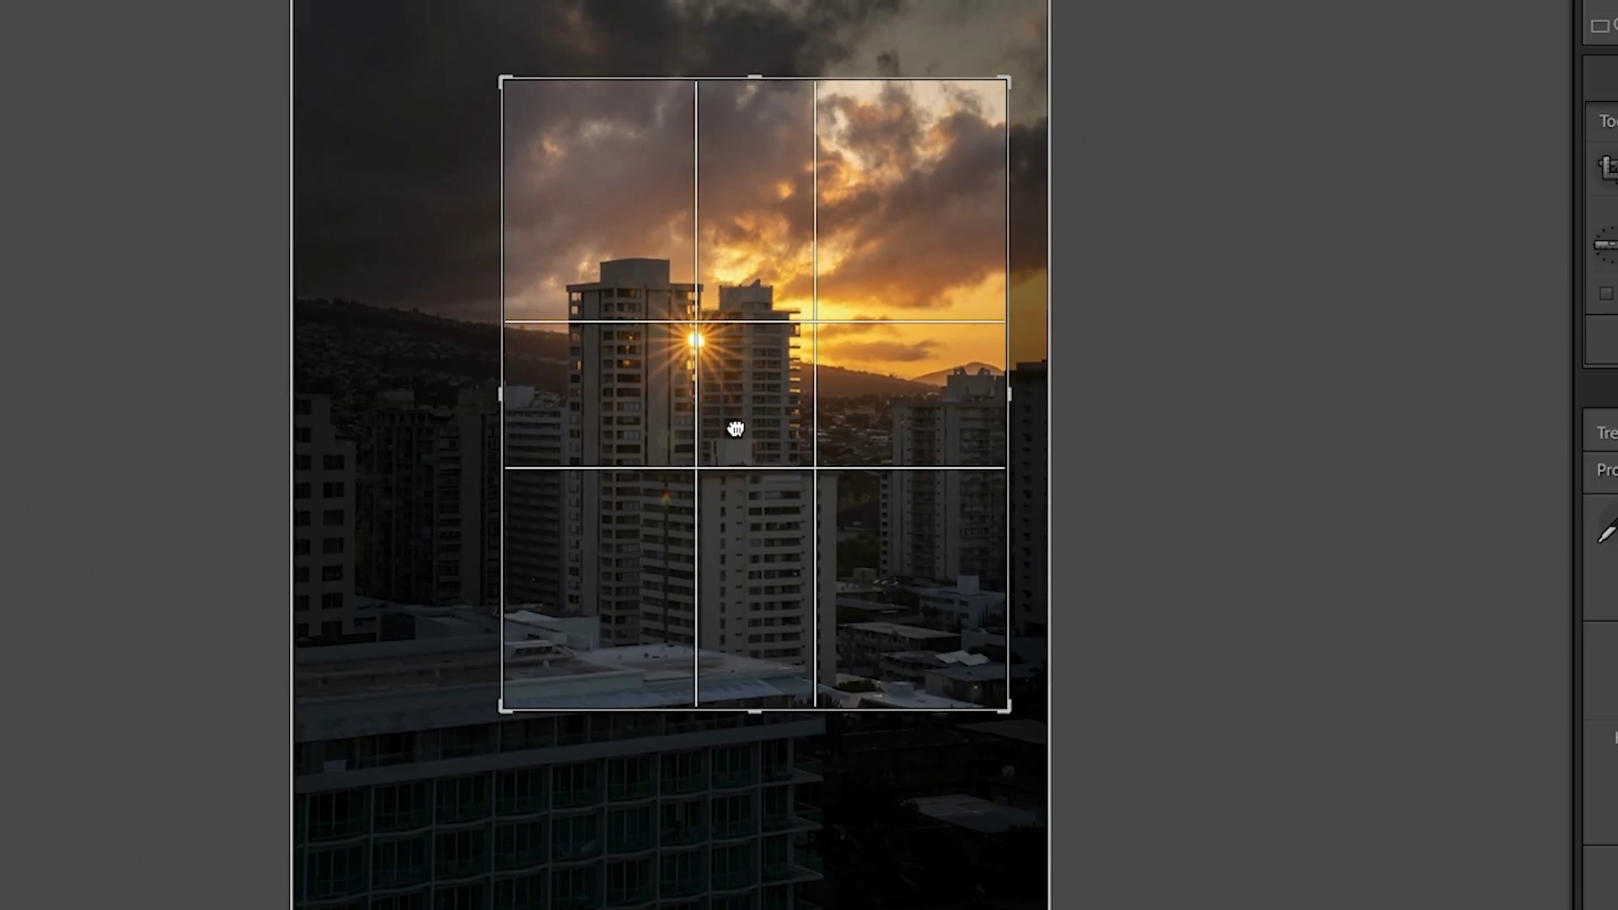
{"action": "left_click_drag", "start_coordinate": [733, 428], "coordinate": [735, 439]}
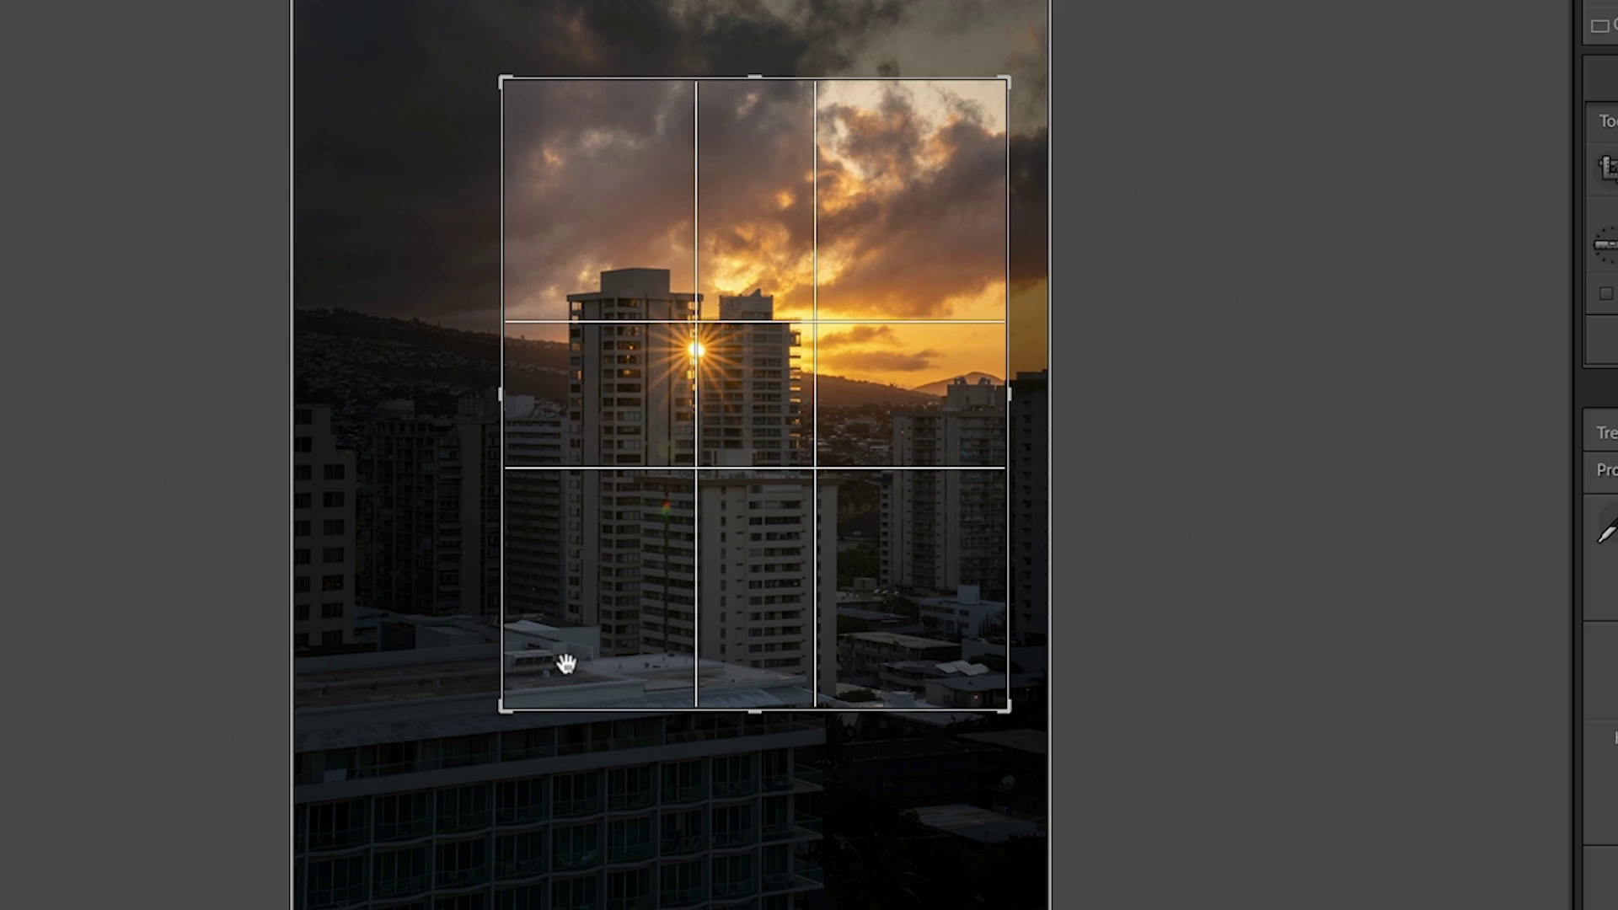
{"action": "left_click_drag", "start_coordinate": [506, 705], "coordinate": [544, 664]}
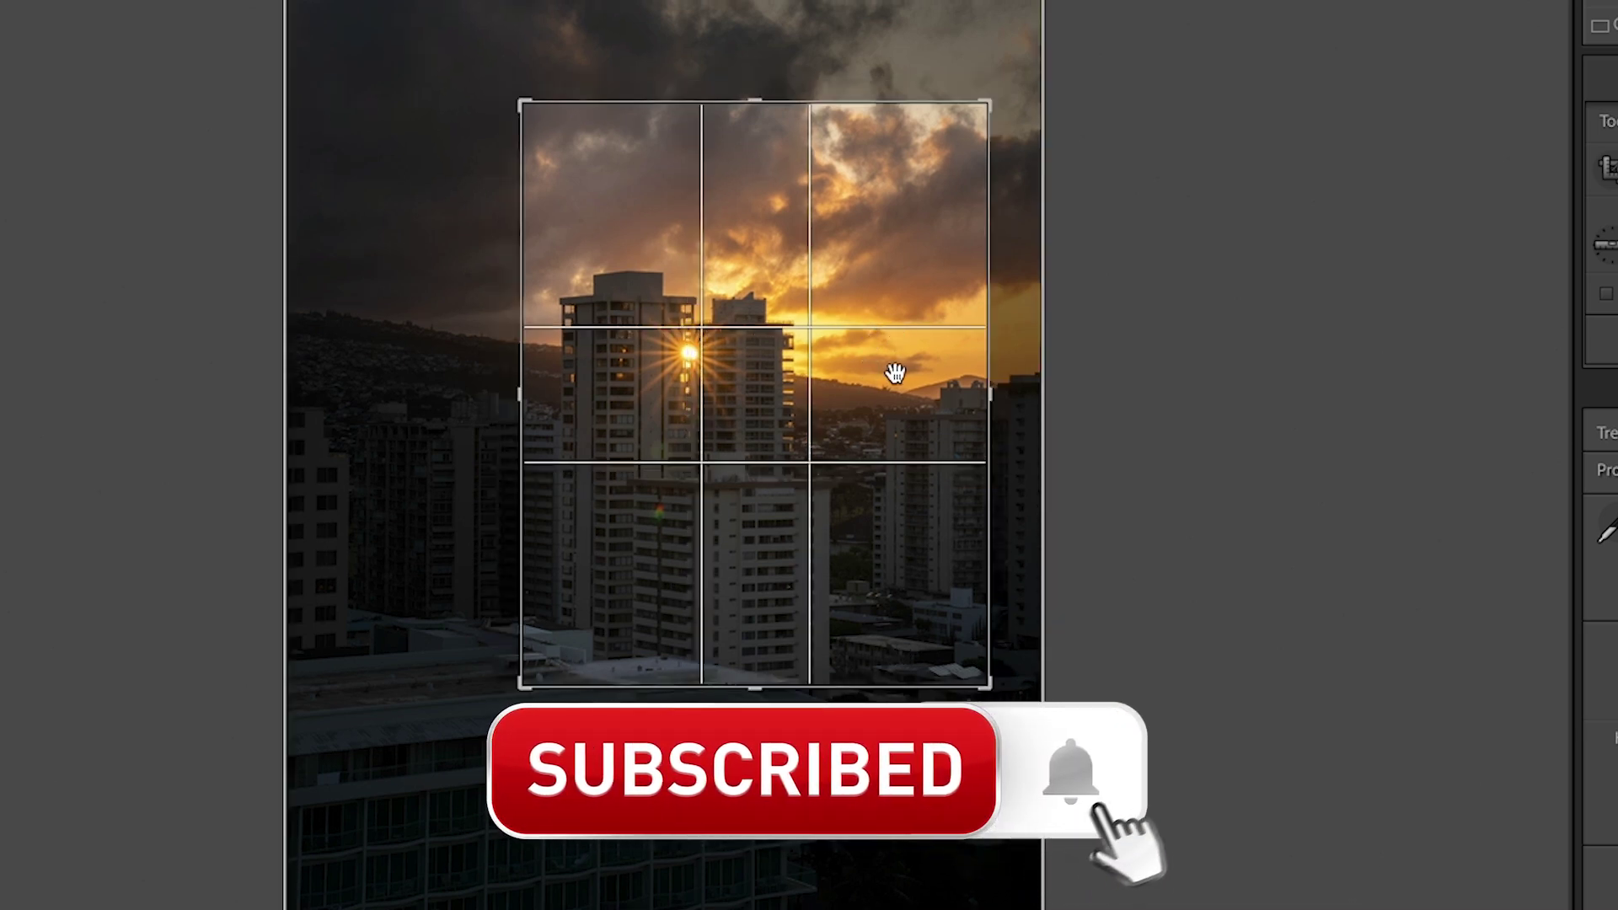
Switch the crop guide to a fine grid and commit the 4 x 5 crop.
{"action": "key", "text": "o"}
{"action": "key", "text": "o"}
{"action": "key", "text": "o"}
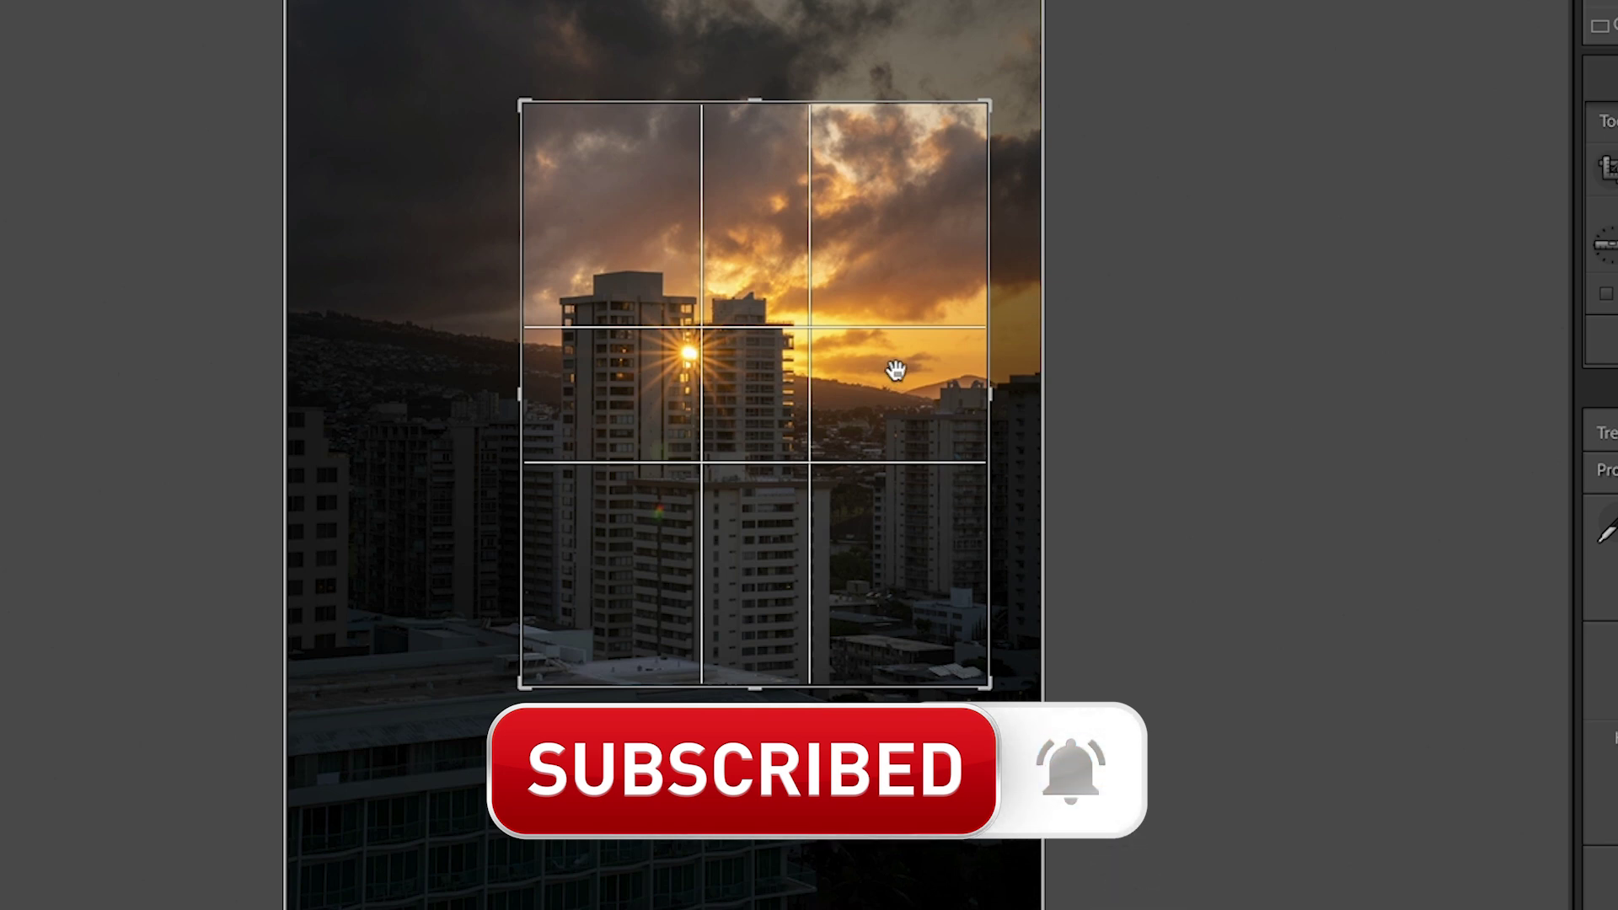
{"action": "key", "text": "o"}
{"action": "key", "text": "o"}
{"action": "key", "text": "o"}
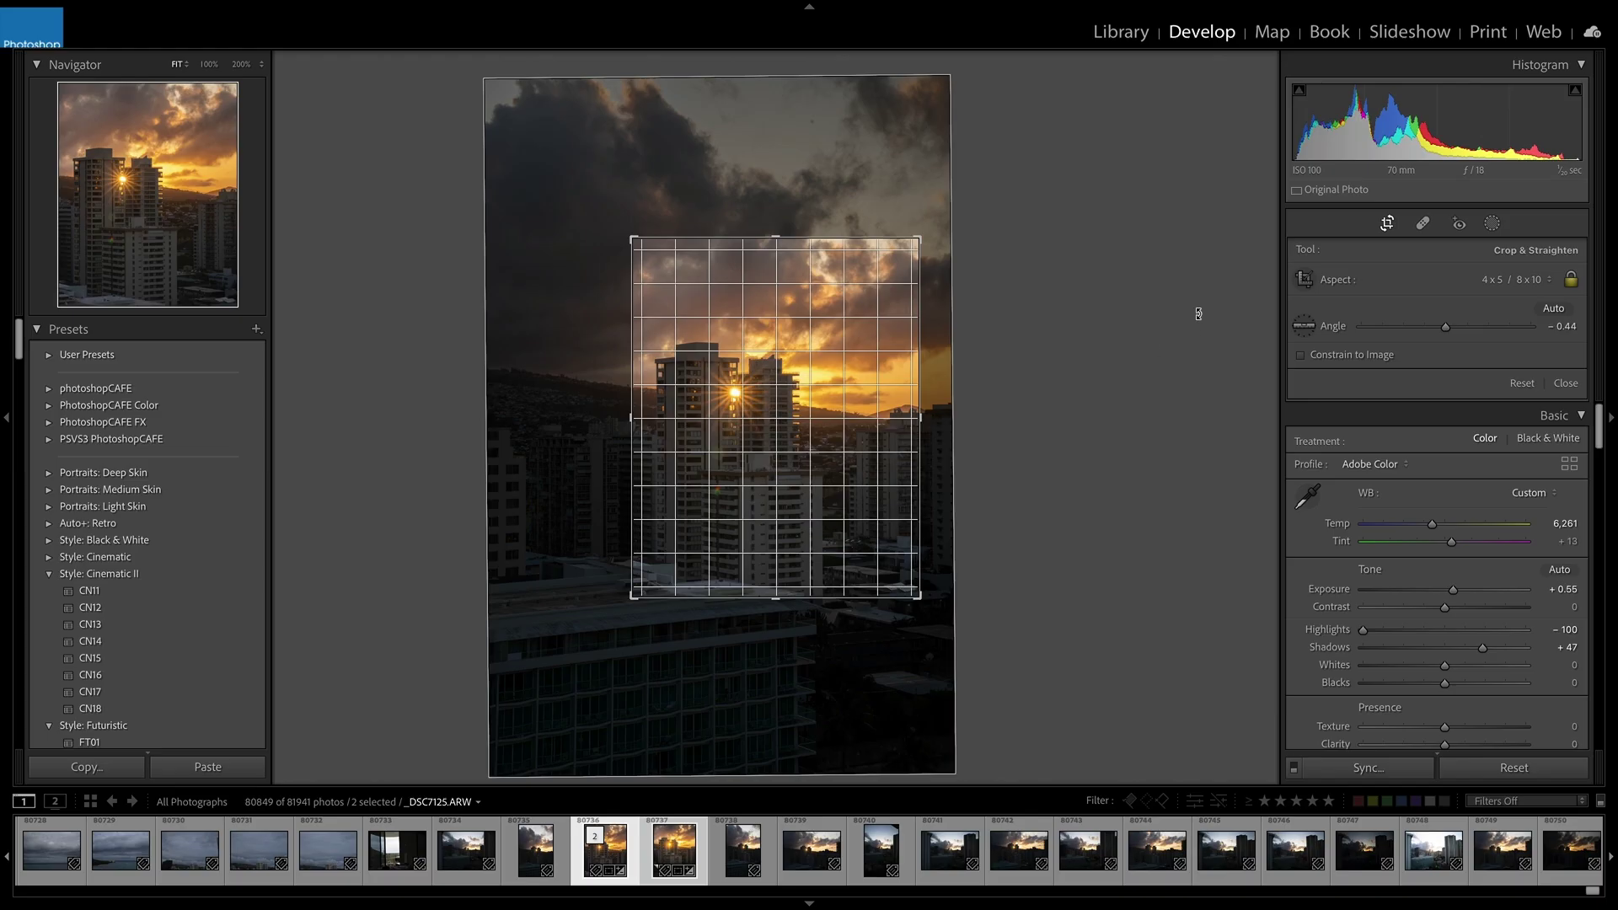
{"action": "key", "text": "Return"}
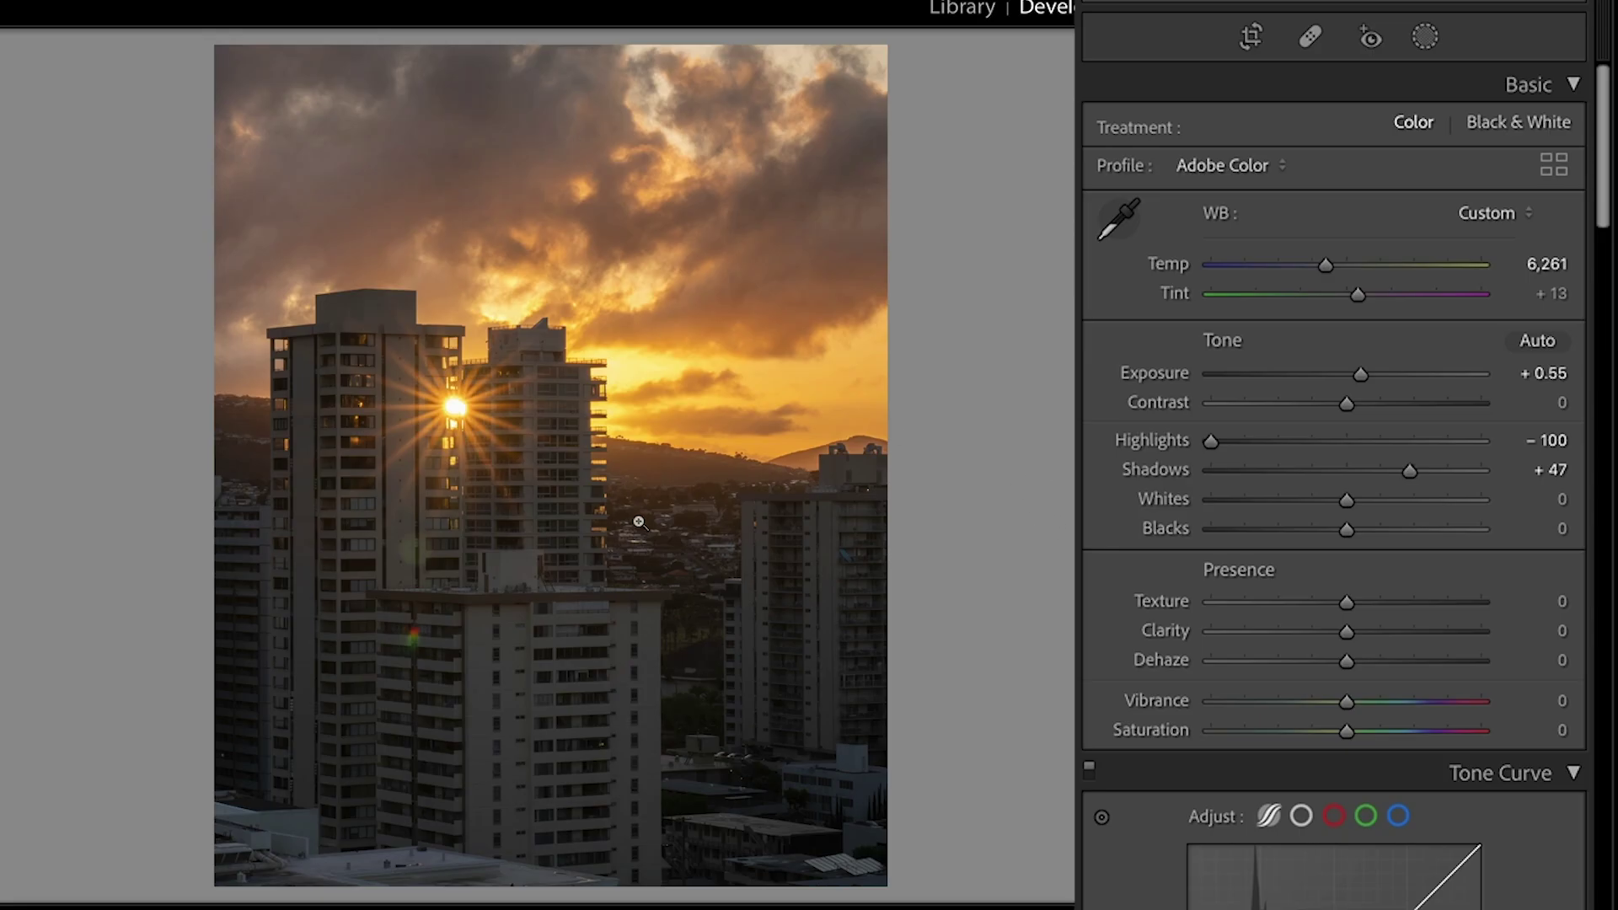
Draw a linear gradient mask upward from the bottom over the lower buildings.
{"action": "left_click", "coordinate": [1426, 36]}
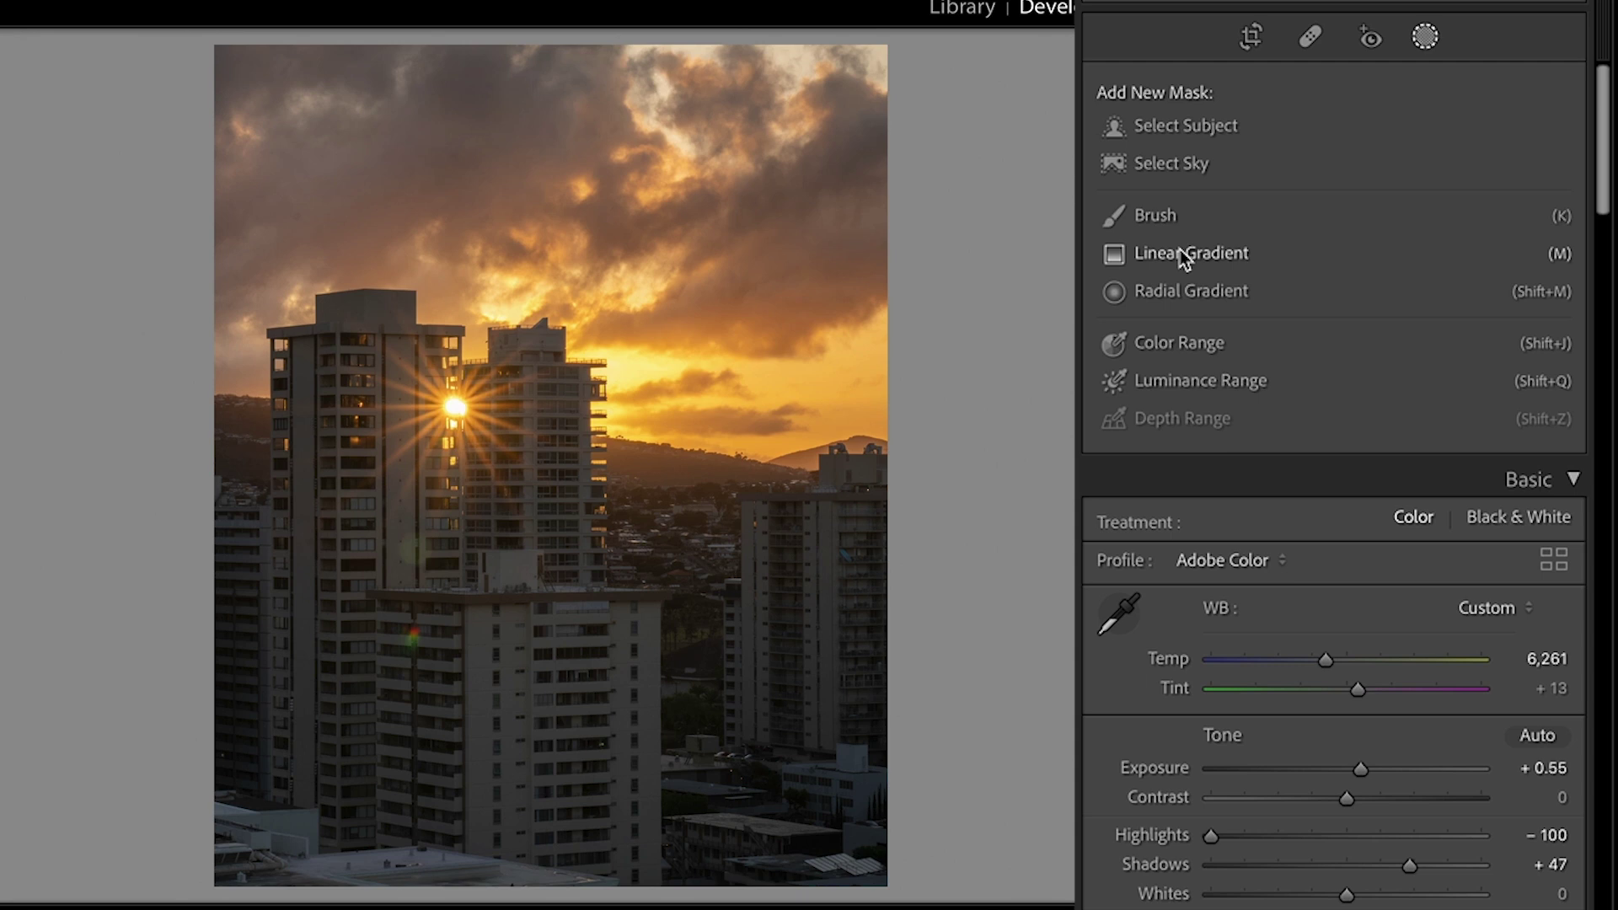
{"action": "left_click", "coordinate": [1183, 258]}
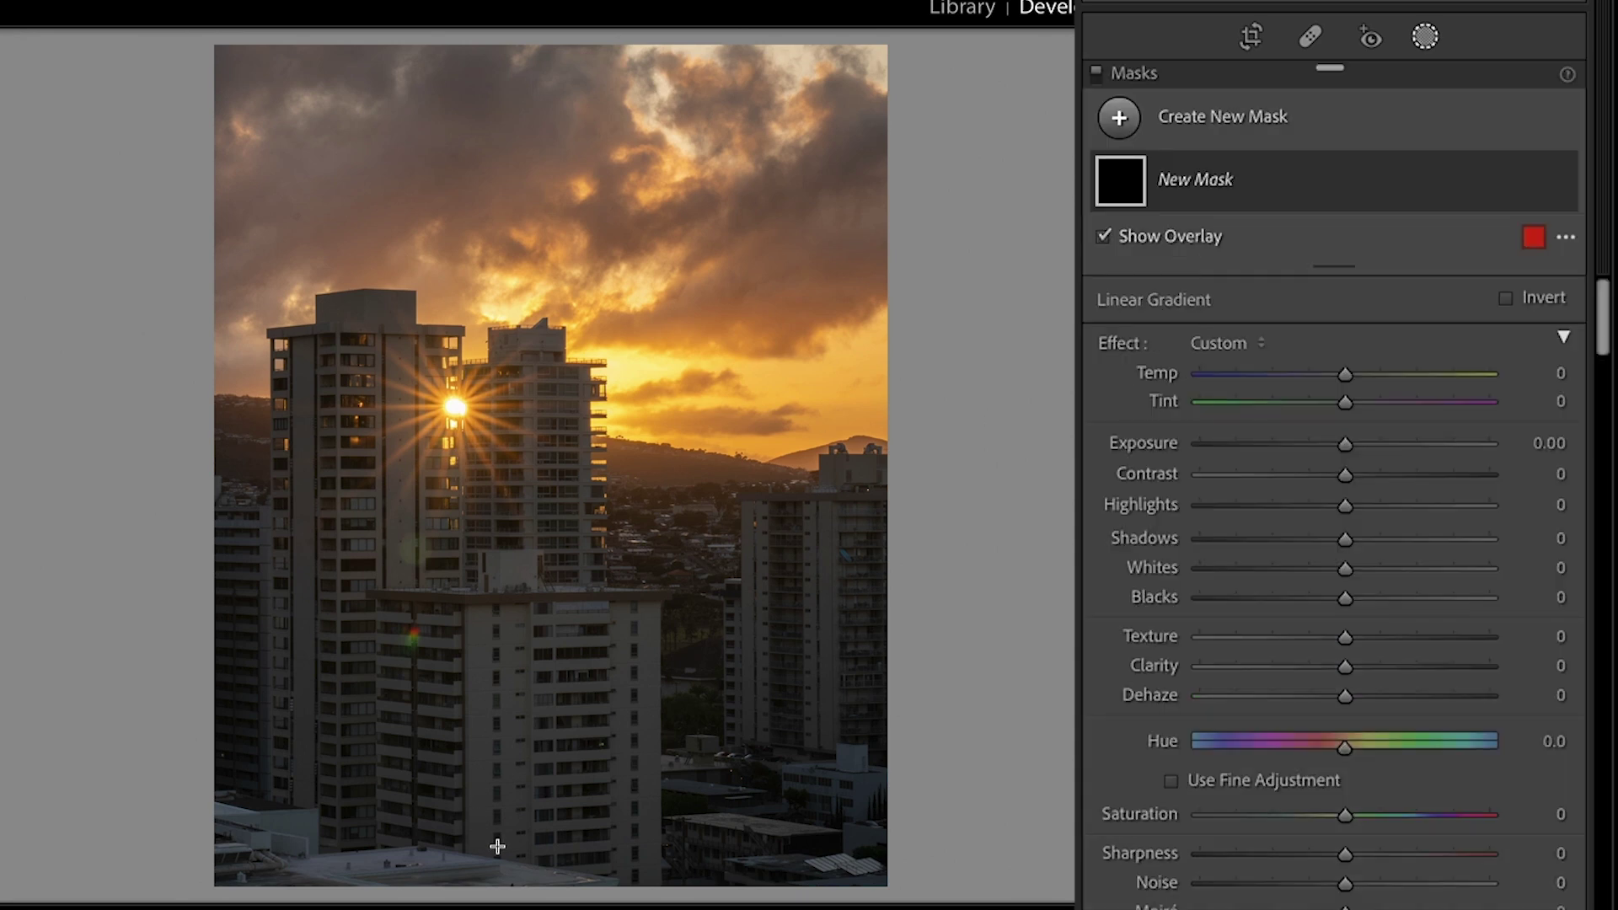
{"action": "left_click_drag", "start_coordinate": [497, 846], "coordinate": [532, 585]}
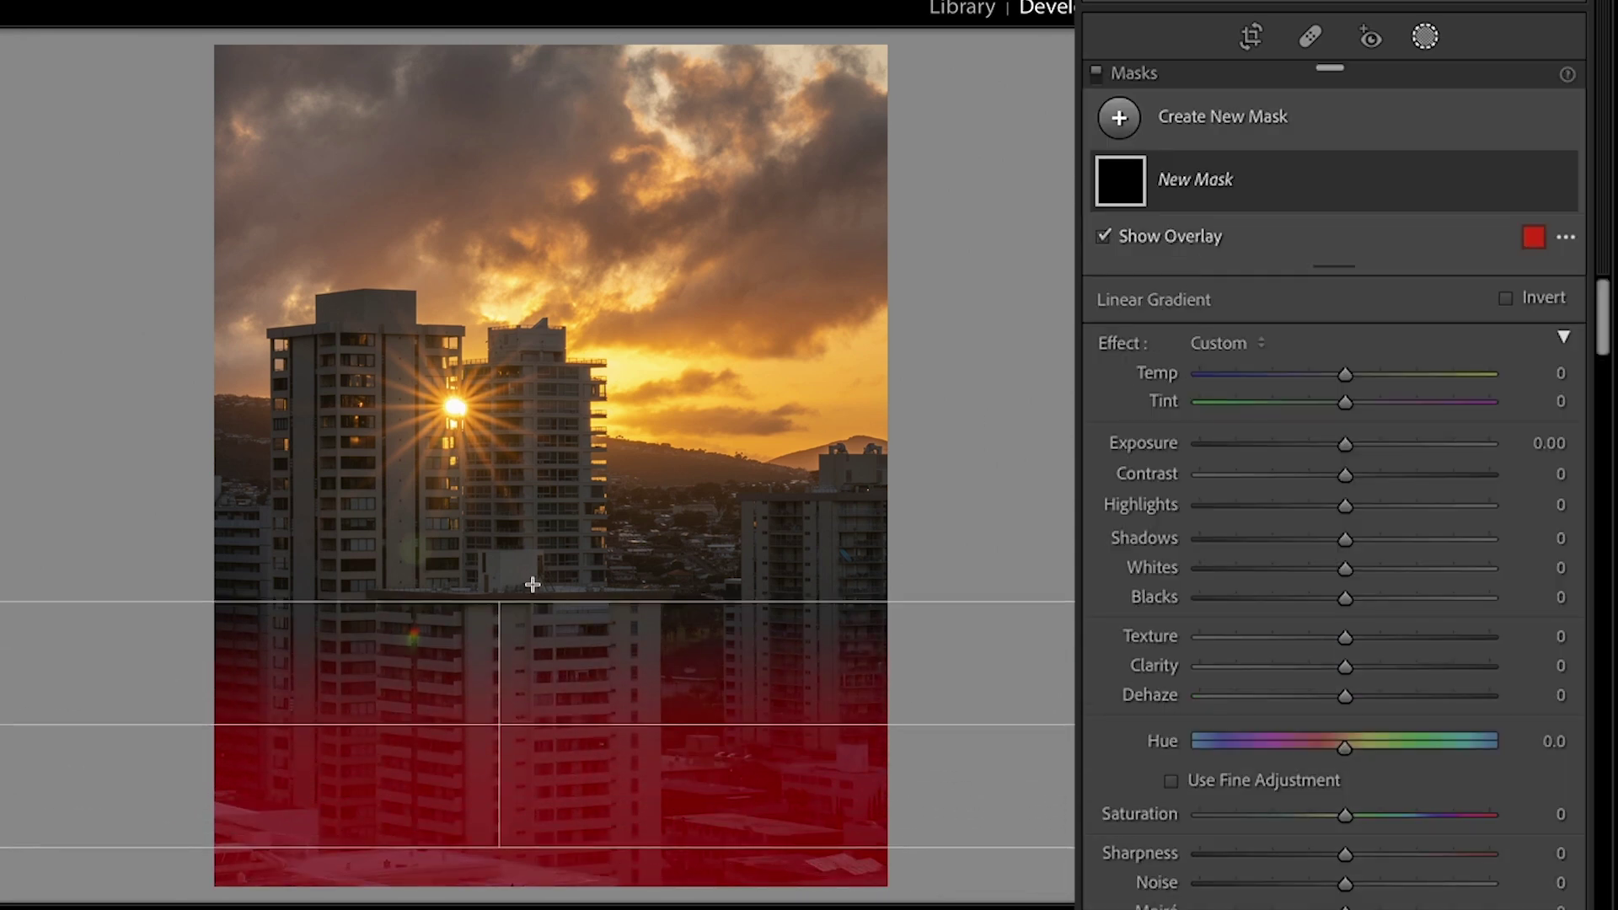
{"action": "left_click_drag", "start_coordinate": [532, 584], "coordinate": [539, 562]}
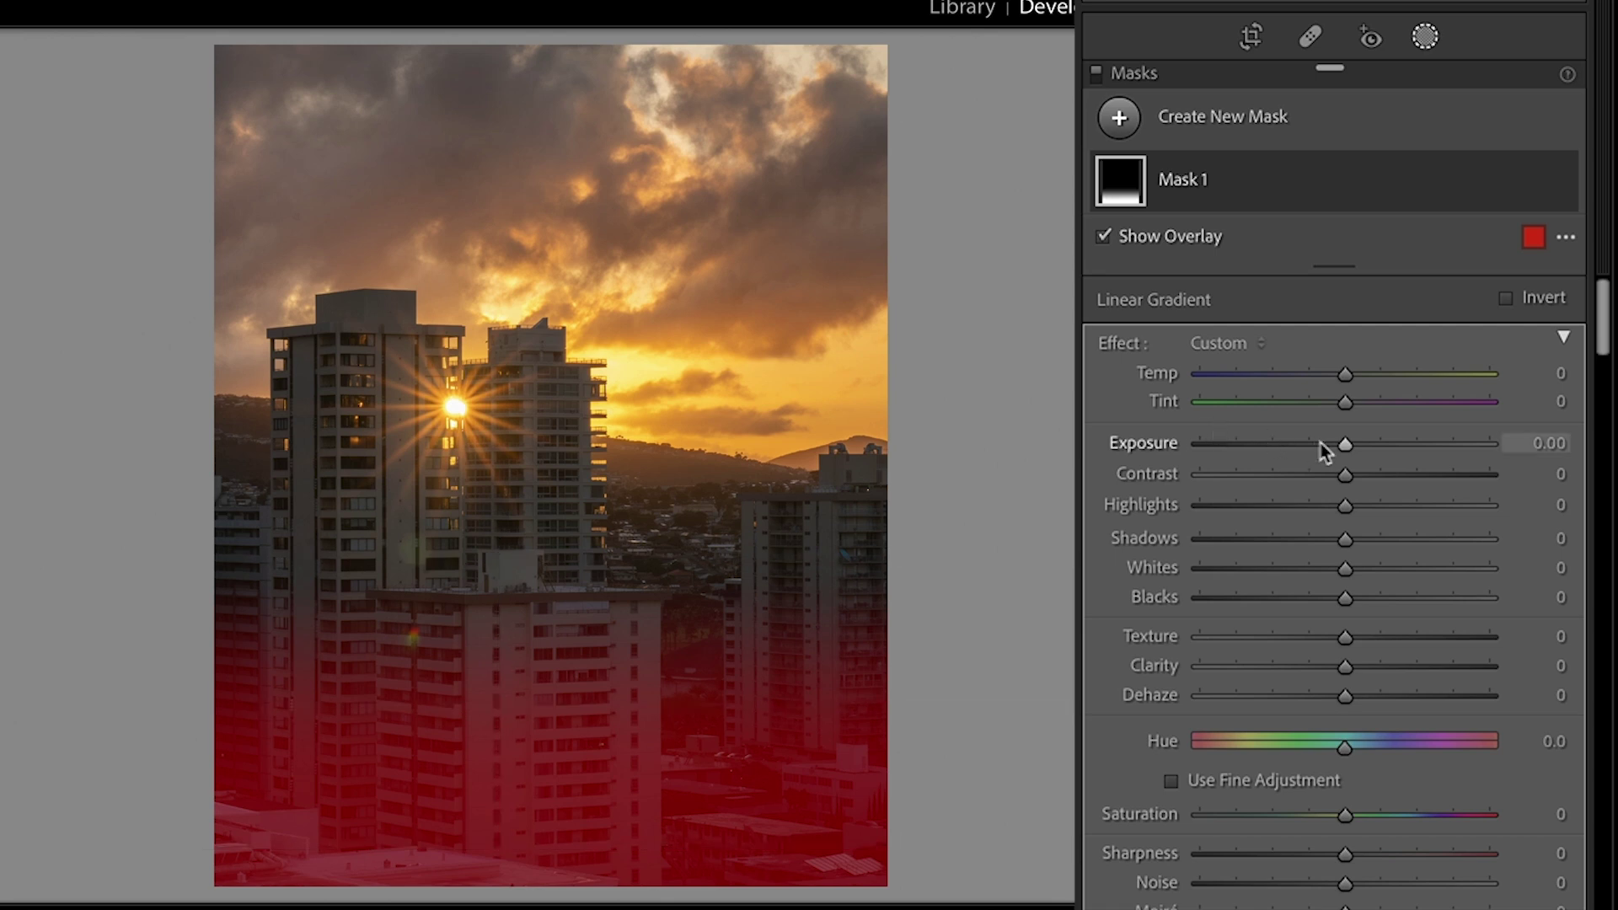
Hide the mask overlay and set the gradient's Exposure to -0.74 and Temp to -6.
{"action": "left_click", "coordinate": [1344, 445]}
{"action": "left_click_drag", "start_coordinate": [1345, 447], "coordinate": [1318, 447]}
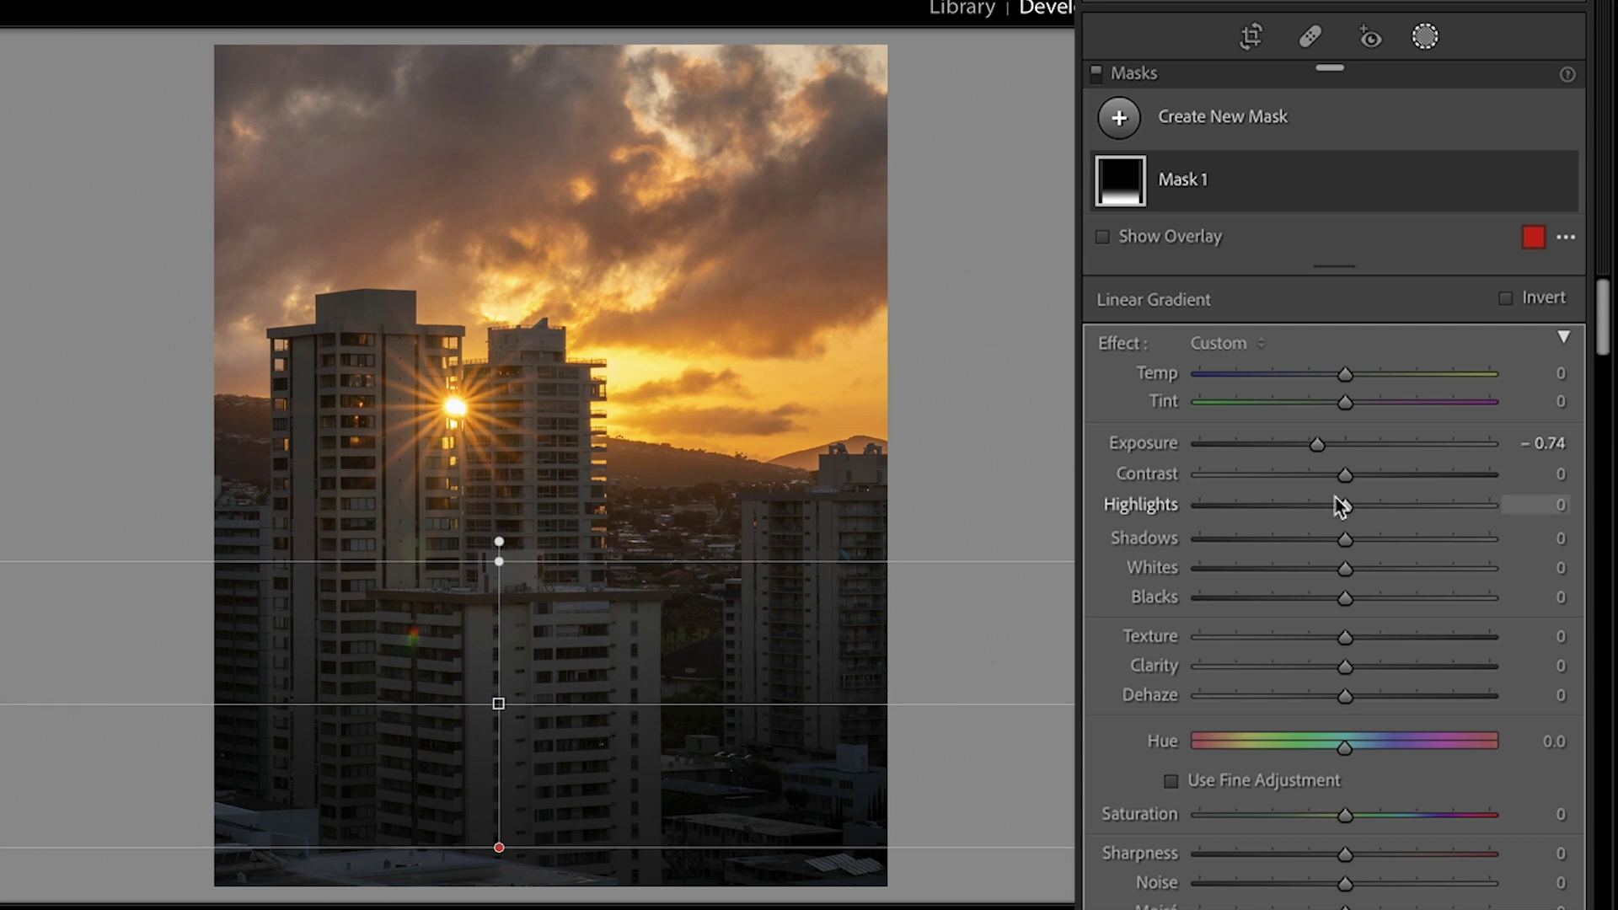
{"action": "left_click_drag", "start_coordinate": [1347, 377], "coordinate": [1341, 376]}
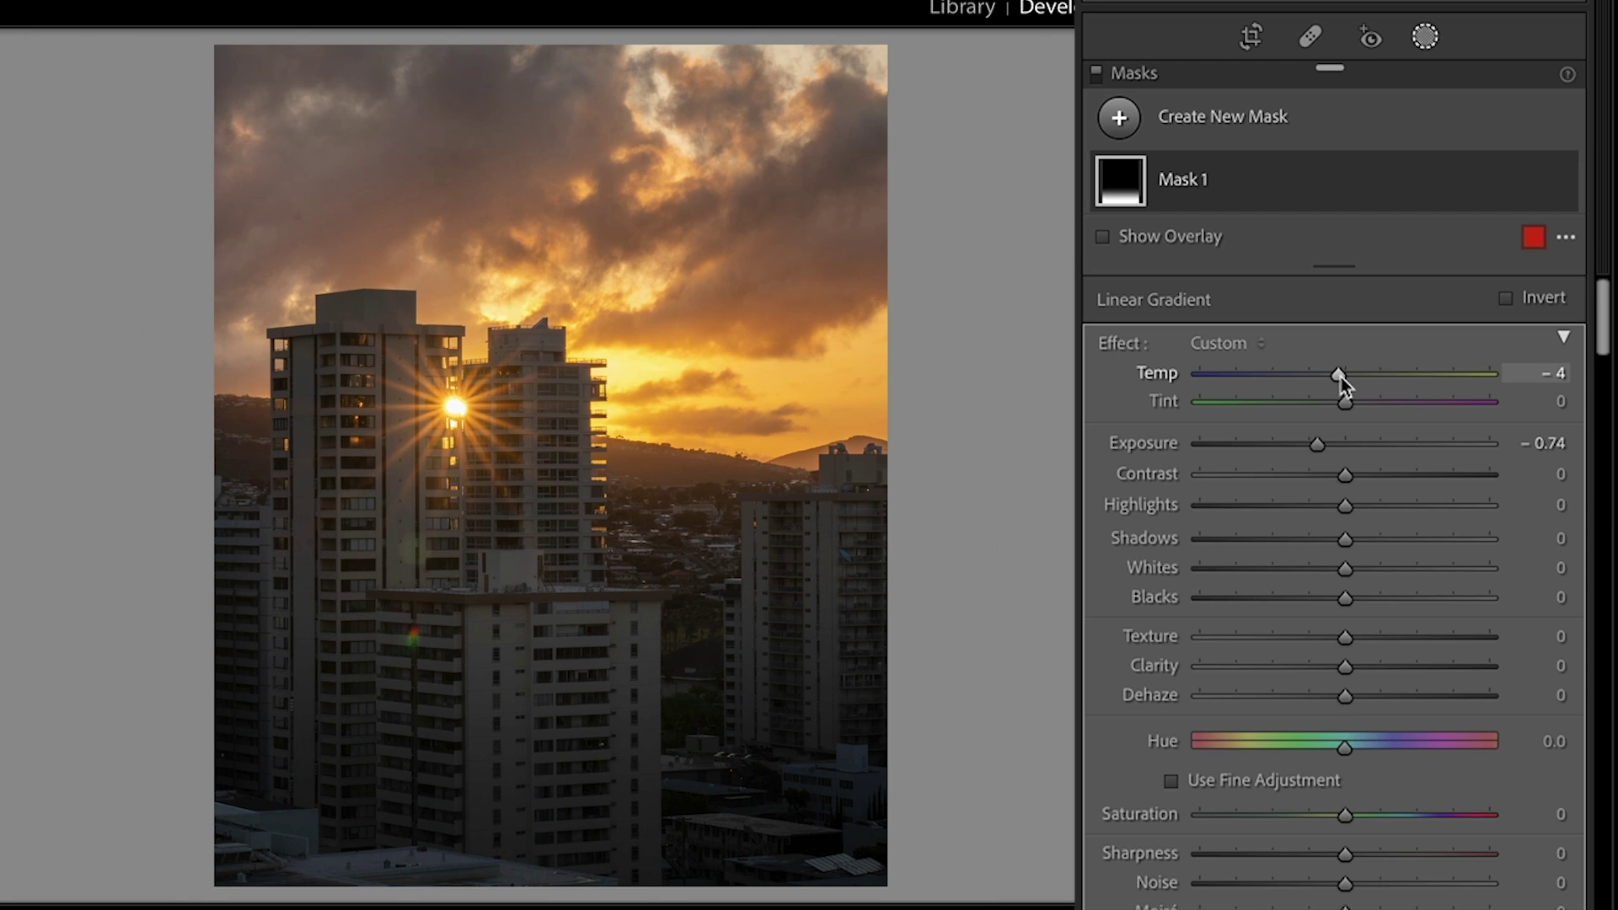
{"action": "left_click_drag", "start_coordinate": [1342, 377], "coordinate": [1336, 377]}
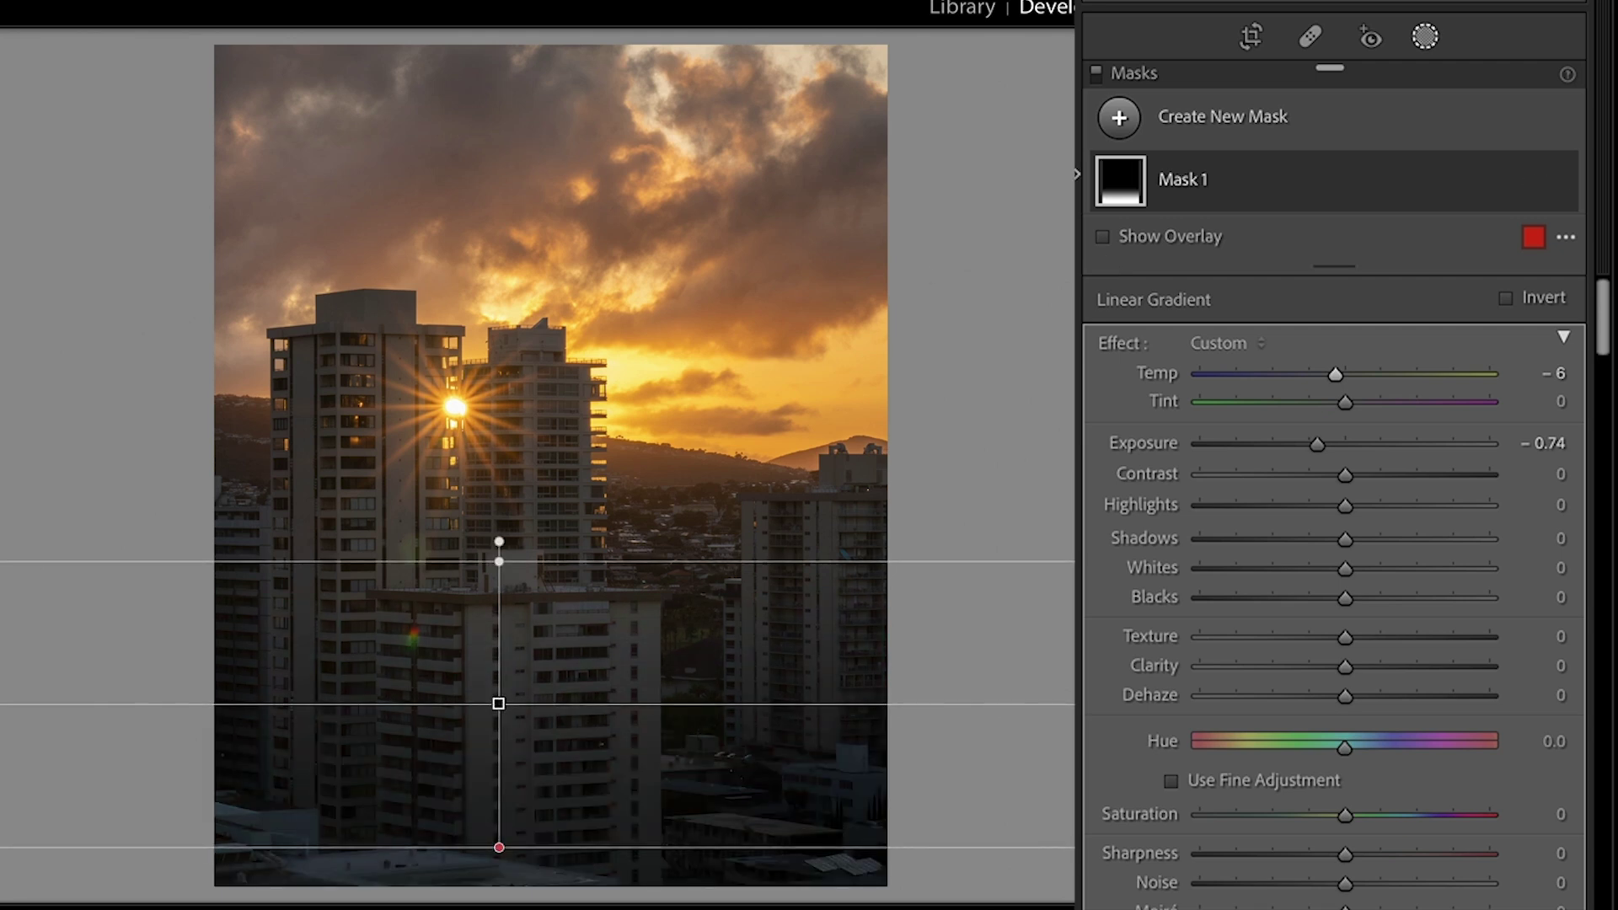
{"action": "left_click", "coordinate": [1123, 120]}
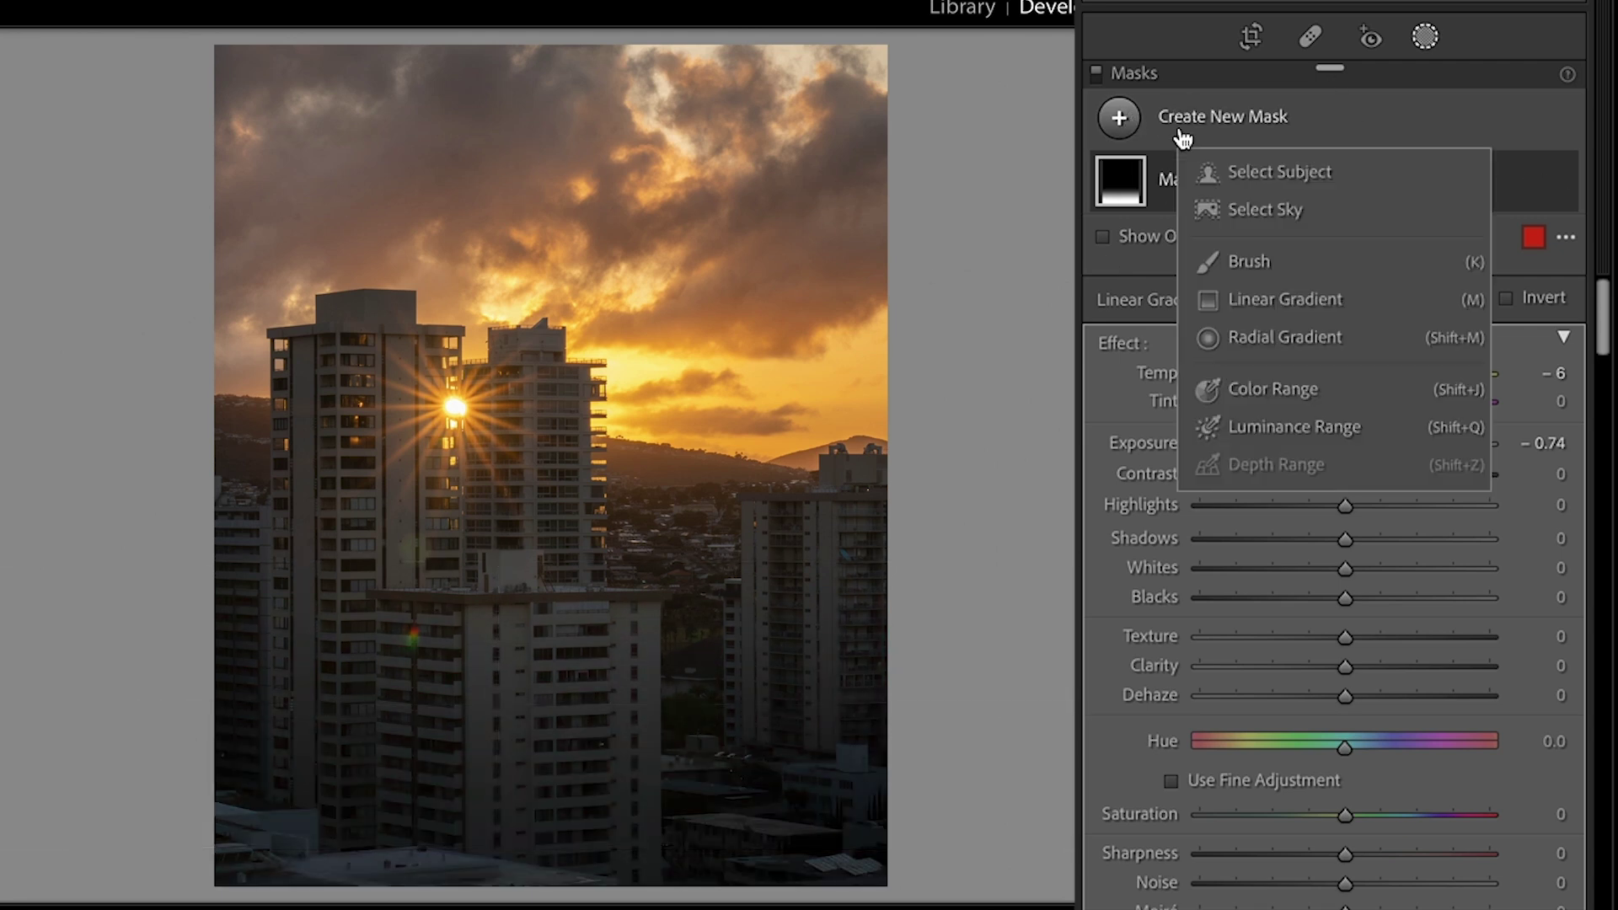
Lay a second linear gradient down over the sky and hide its overlay.
{"action": "left_click", "coordinate": [1292, 299]}
{"action": "mouse_move", "coordinate": [527, 126]}
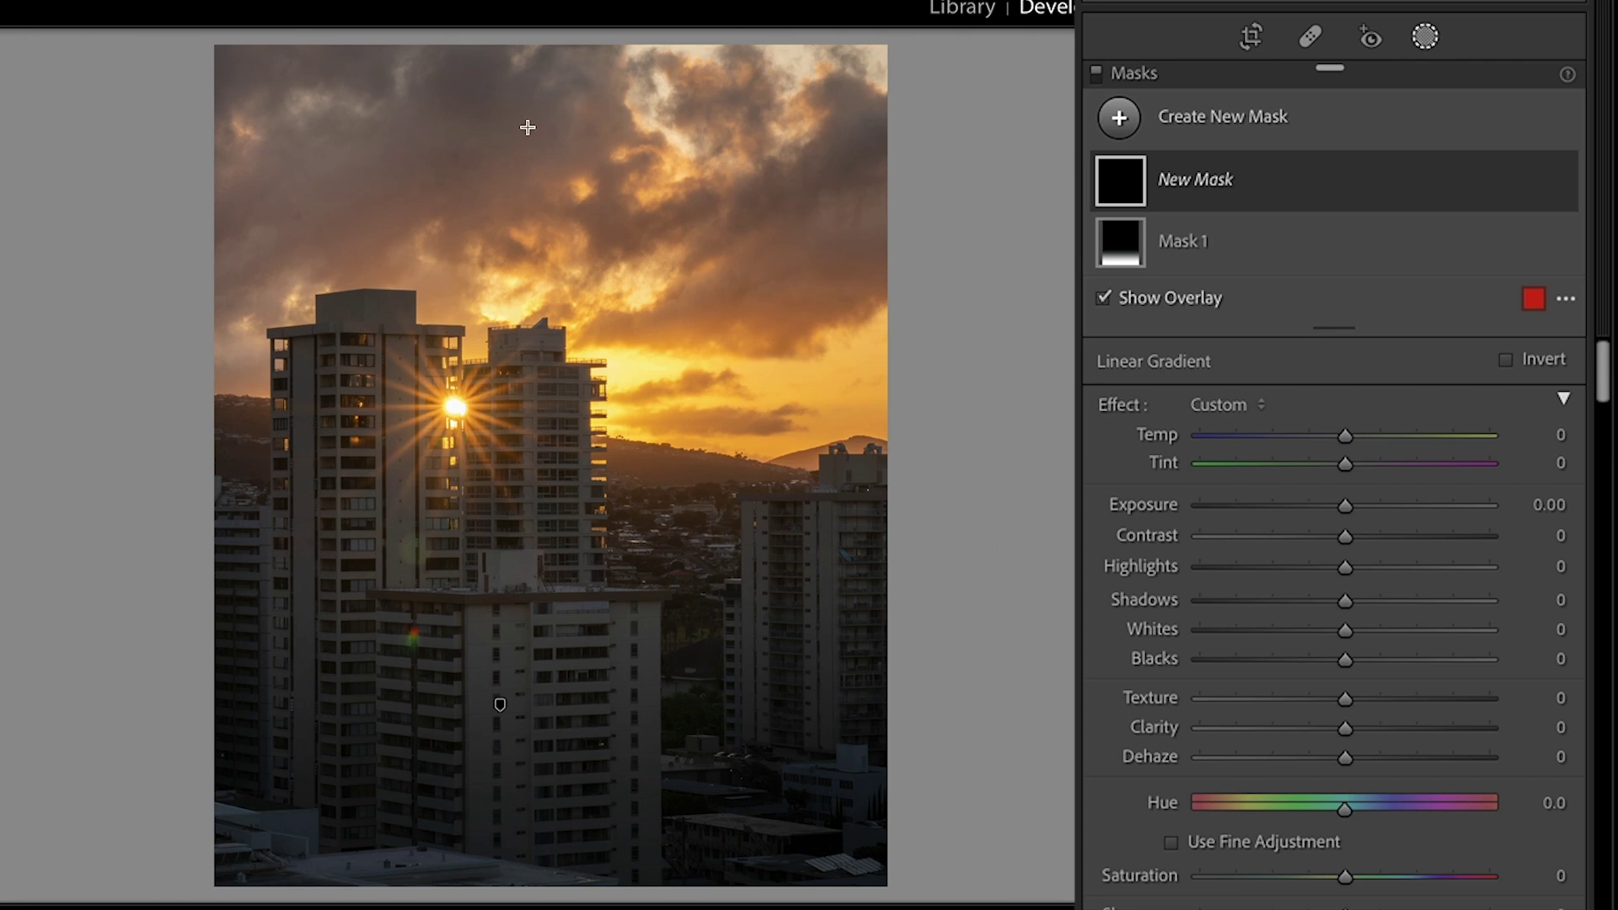
{"action": "left_click_drag", "start_coordinate": [525, 115], "coordinate": [525, 273]}
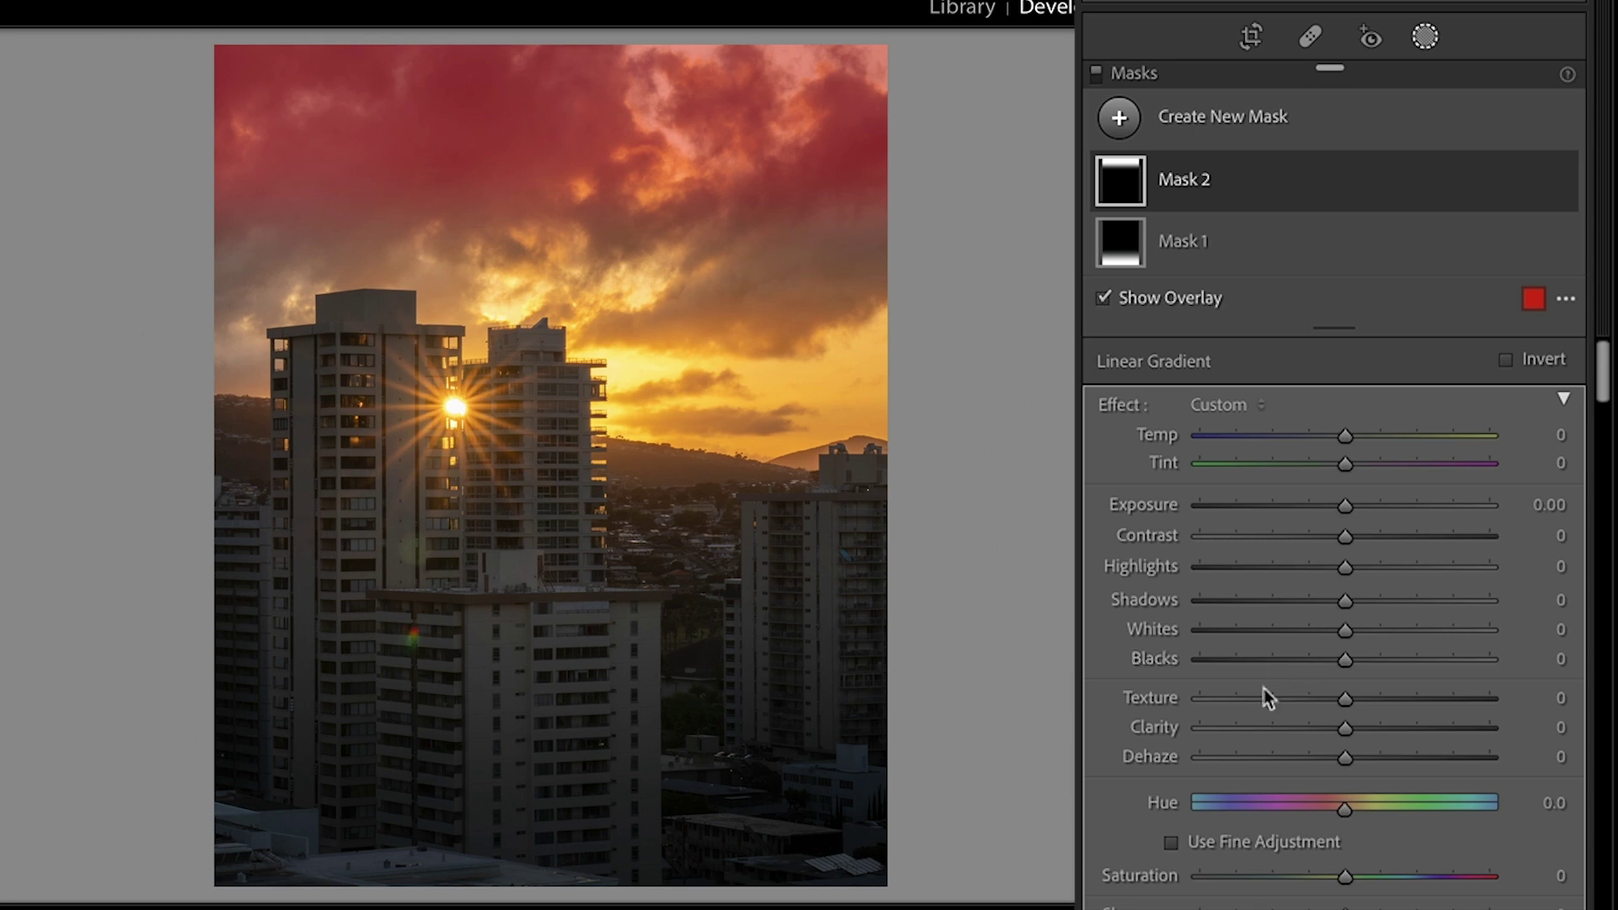
{"action": "key", "text": "o"}
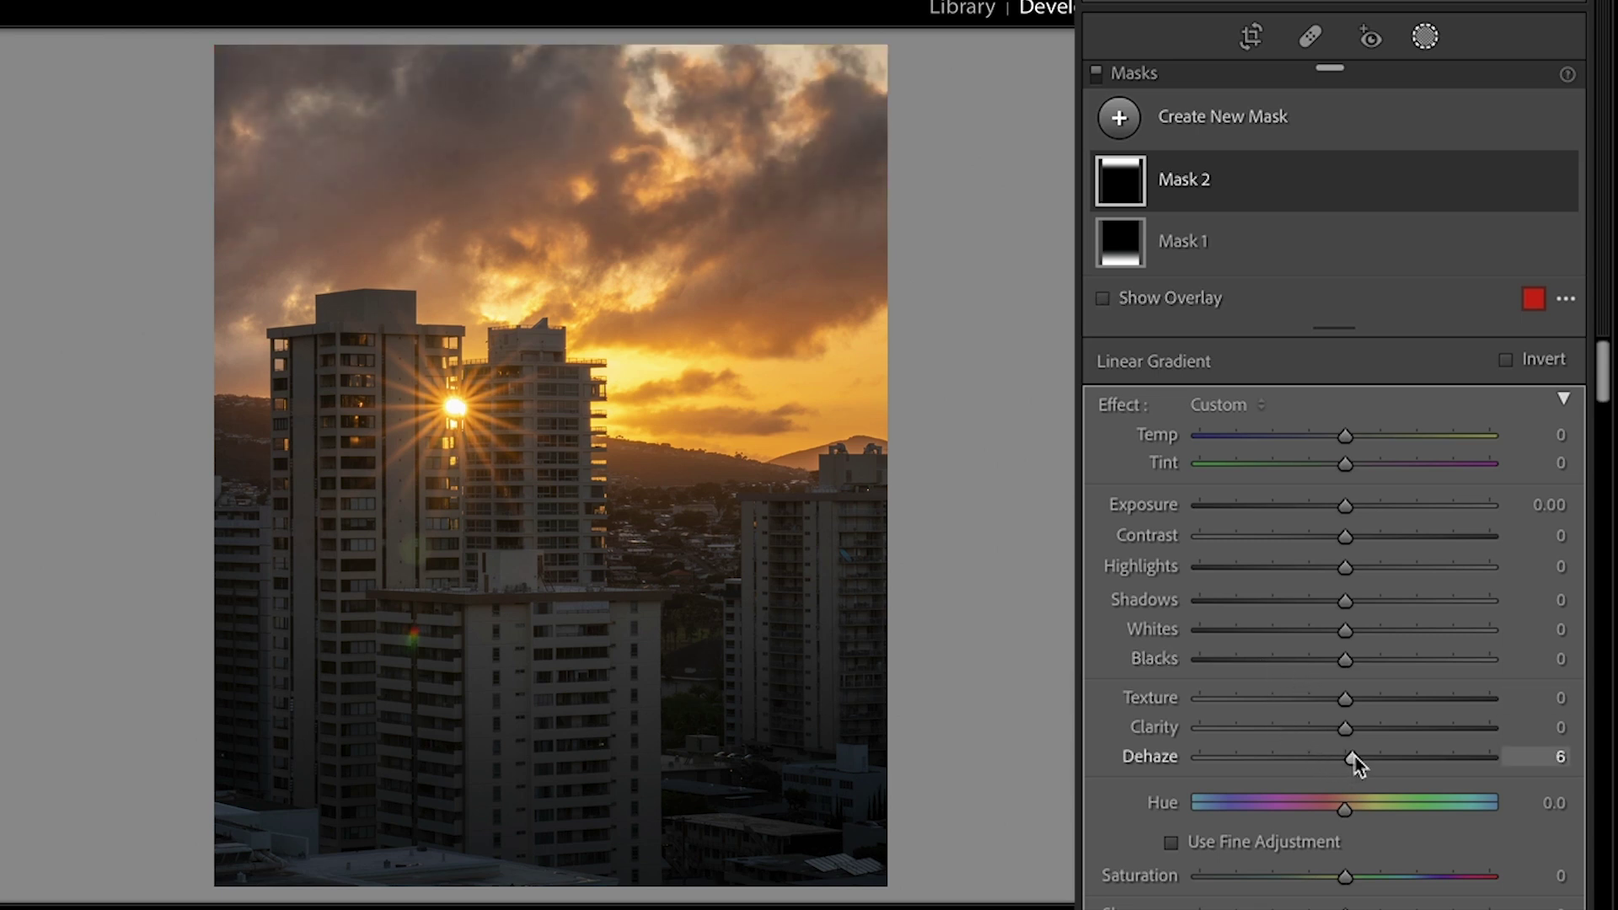
Extend the sky gradient and give it Dehaze 34, Blacks 8 and Temp -15.
{"action": "mouse_move", "coordinate": [1354, 763]}
{"action": "left_mouse_down"}
{"action": "mouse_move", "coordinate": [1424, 757]}
{"action": "mouse_move", "coordinate": [1368, 755]}
{"action": "mouse_move", "coordinate": [1437, 739]}
{"action": "mouse_move", "coordinate": [1358, 747]}
{"action": "mouse_move", "coordinate": [1396, 755]}
{"action": "left_mouse_up"}
{"action": "mouse_move", "coordinate": [479, 299]}
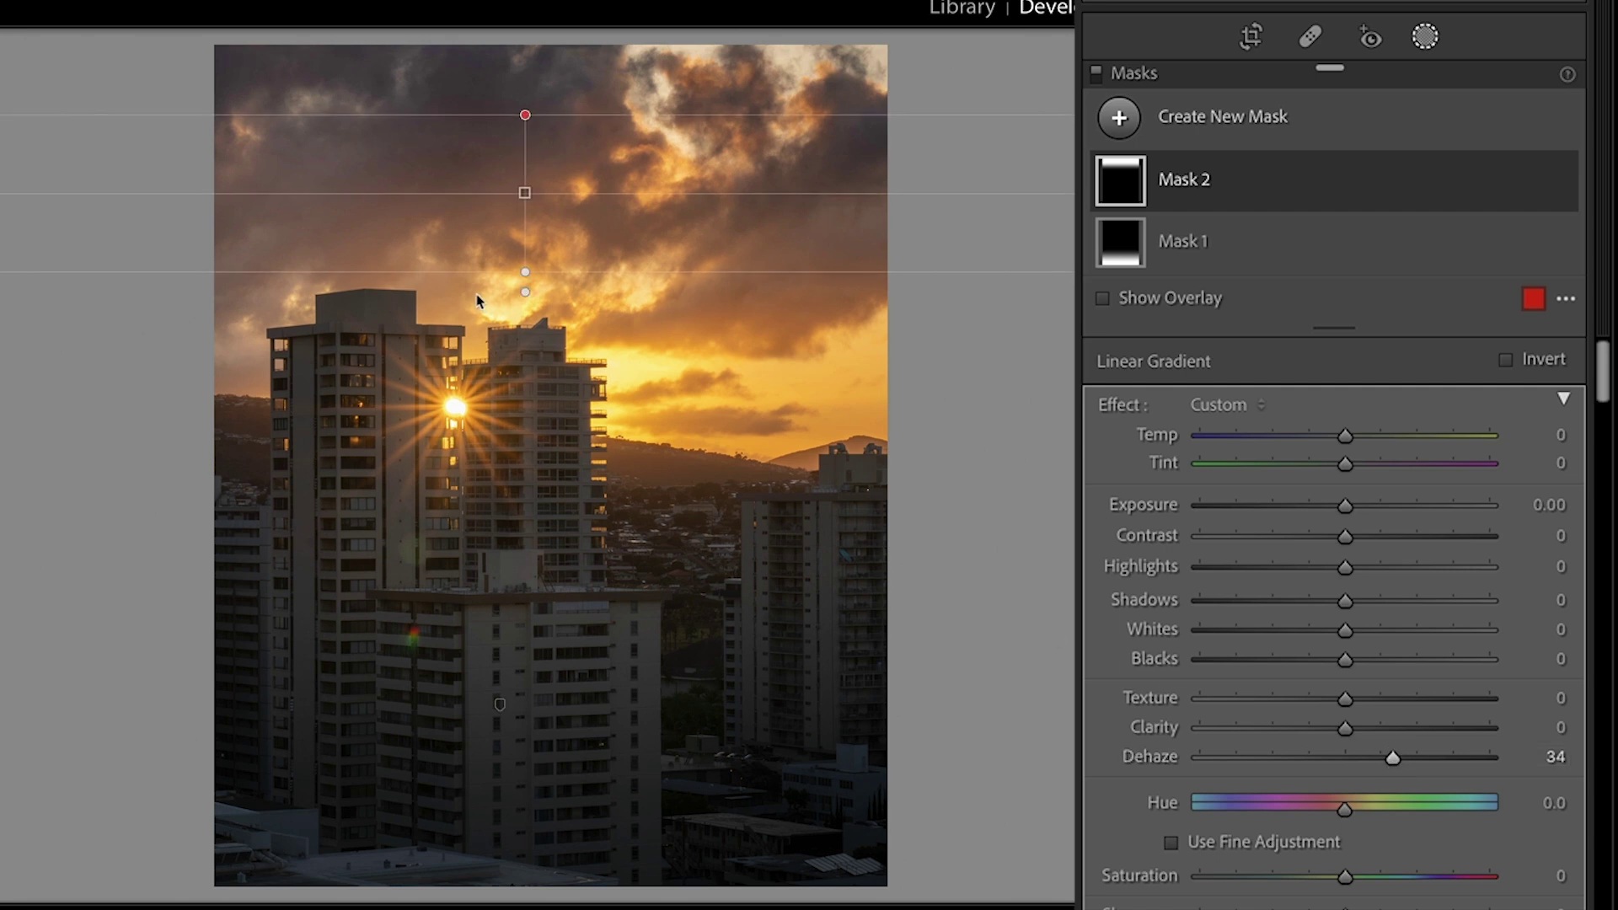
{"action": "left_click_drag", "start_coordinate": [527, 271], "coordinate": [518, 330]}
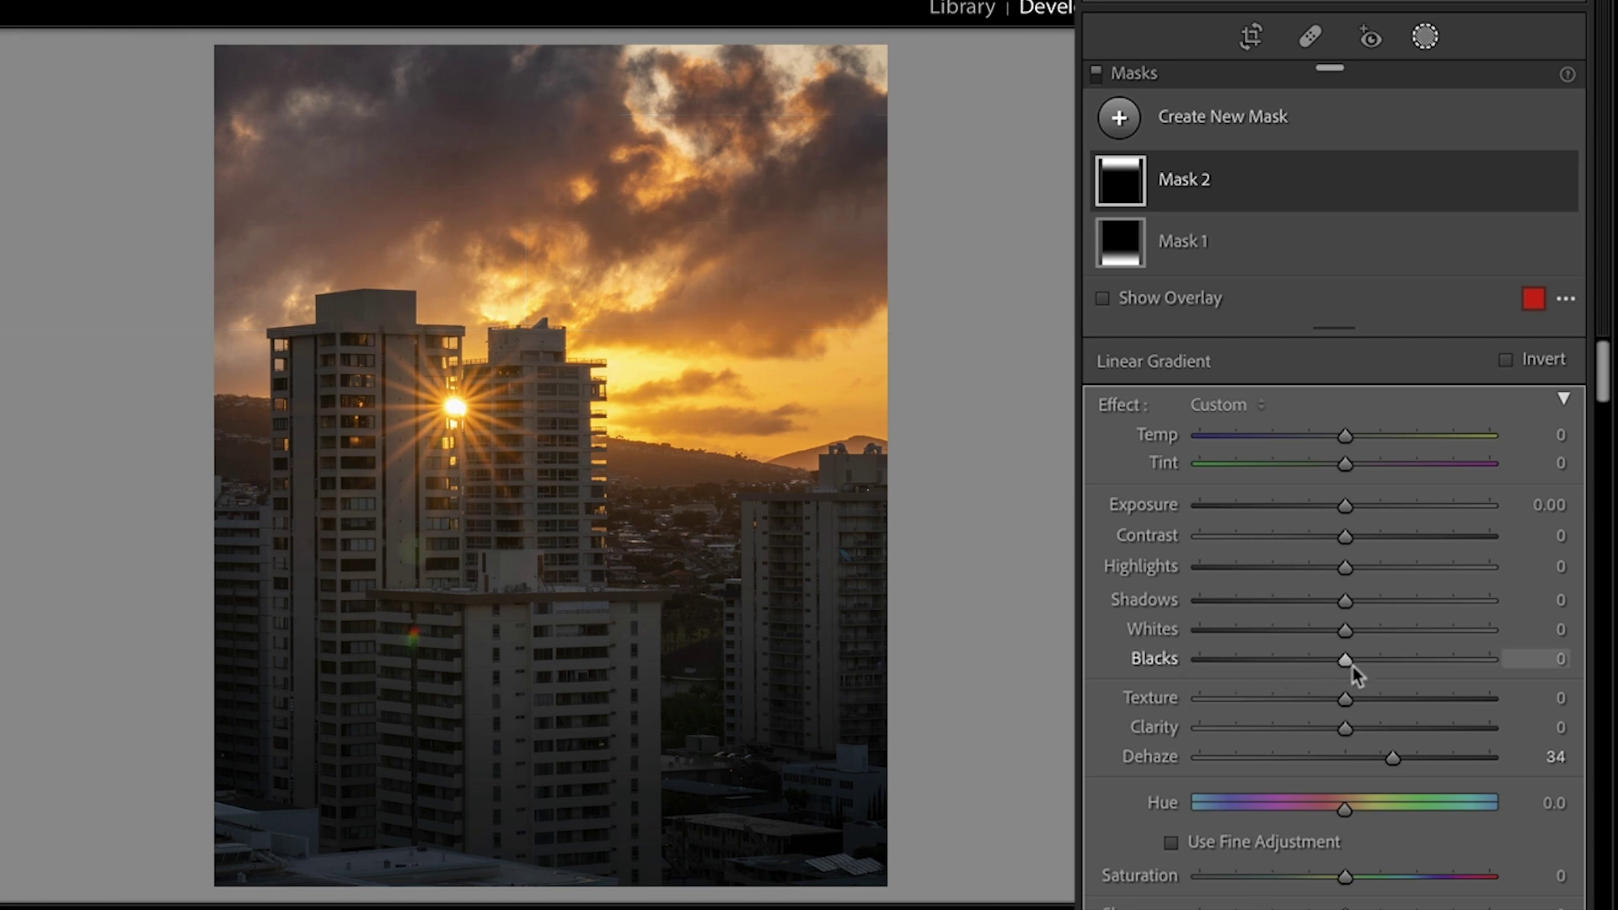
{"action": "left_click_drag", "start_coordinate": [1345, 659], "coordinate": [1357, 659]}
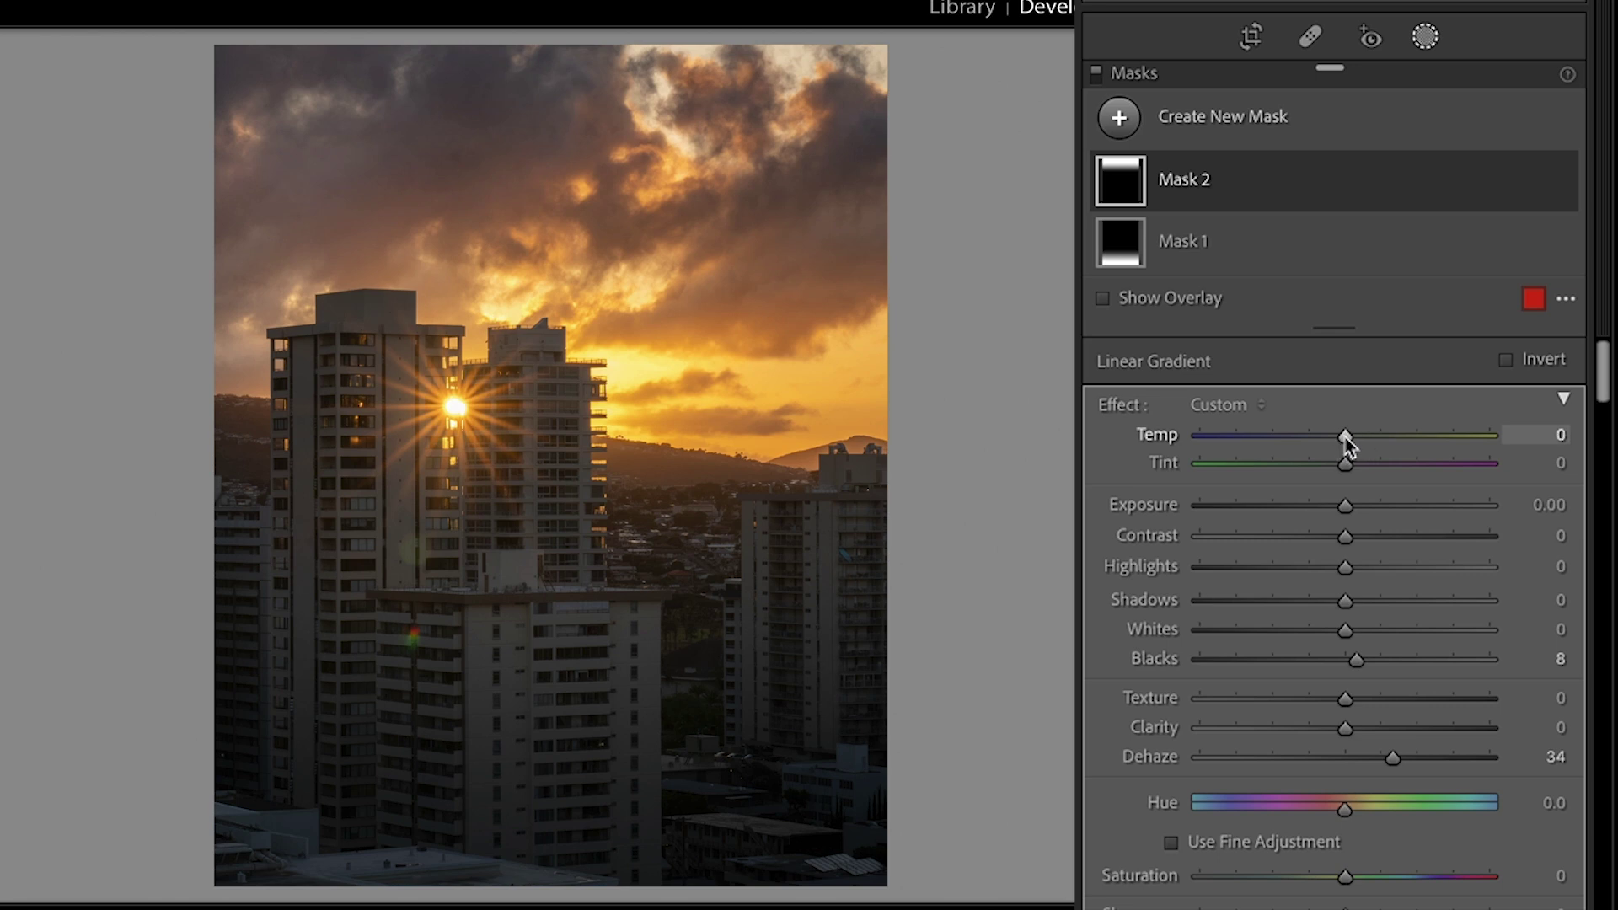
{"action": "left_click_drag", "start_coordinate": [1342, 443], "coordinate": [1326, 442]}
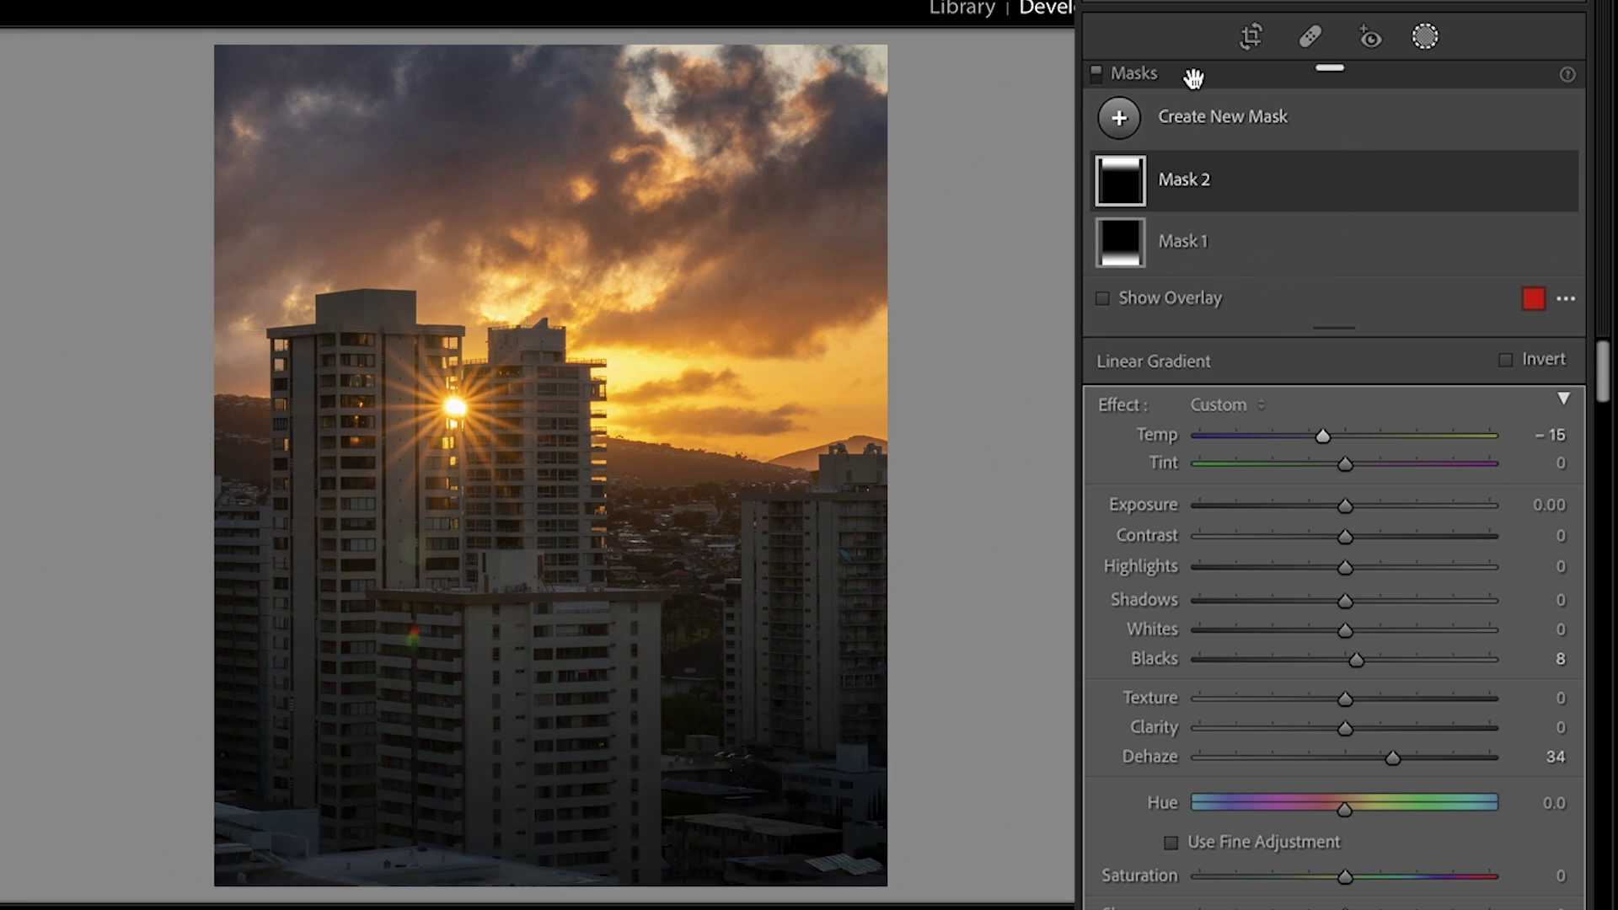
Create a radial gradient mask and size its ellipse around the sun.
{"action": "left_click", "coordinate": [1118, 116]}
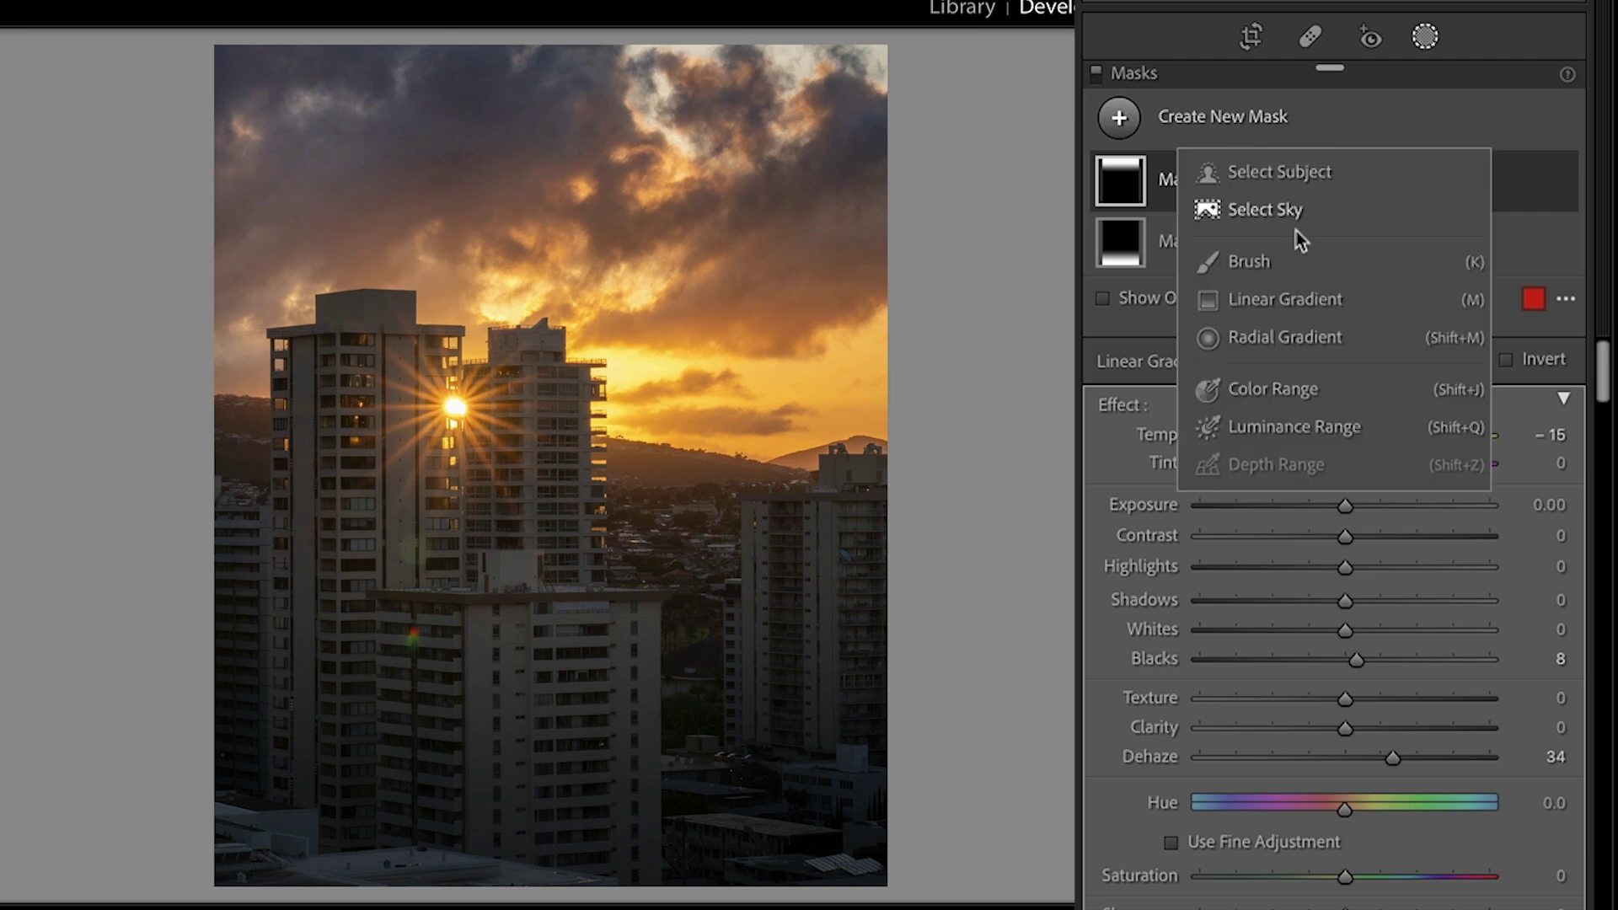
{"action": "left_click", "coordinate": [1291, 339]}
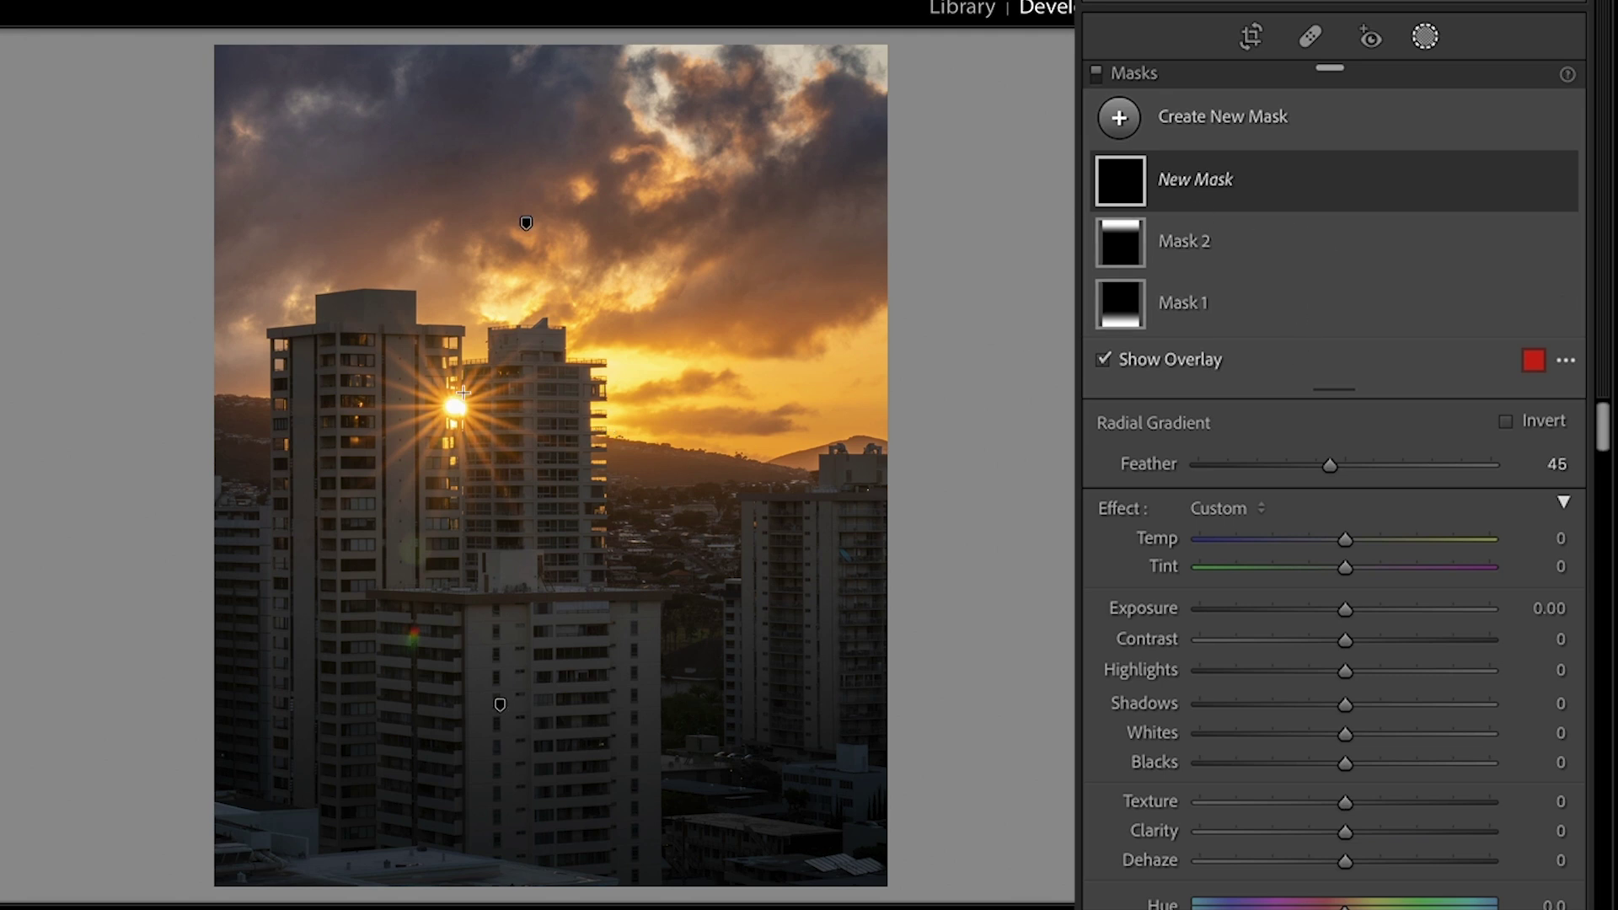
{"action": "left_click_drag", "start_coordinate": [453, 409], "coordinate": [640, 498]}
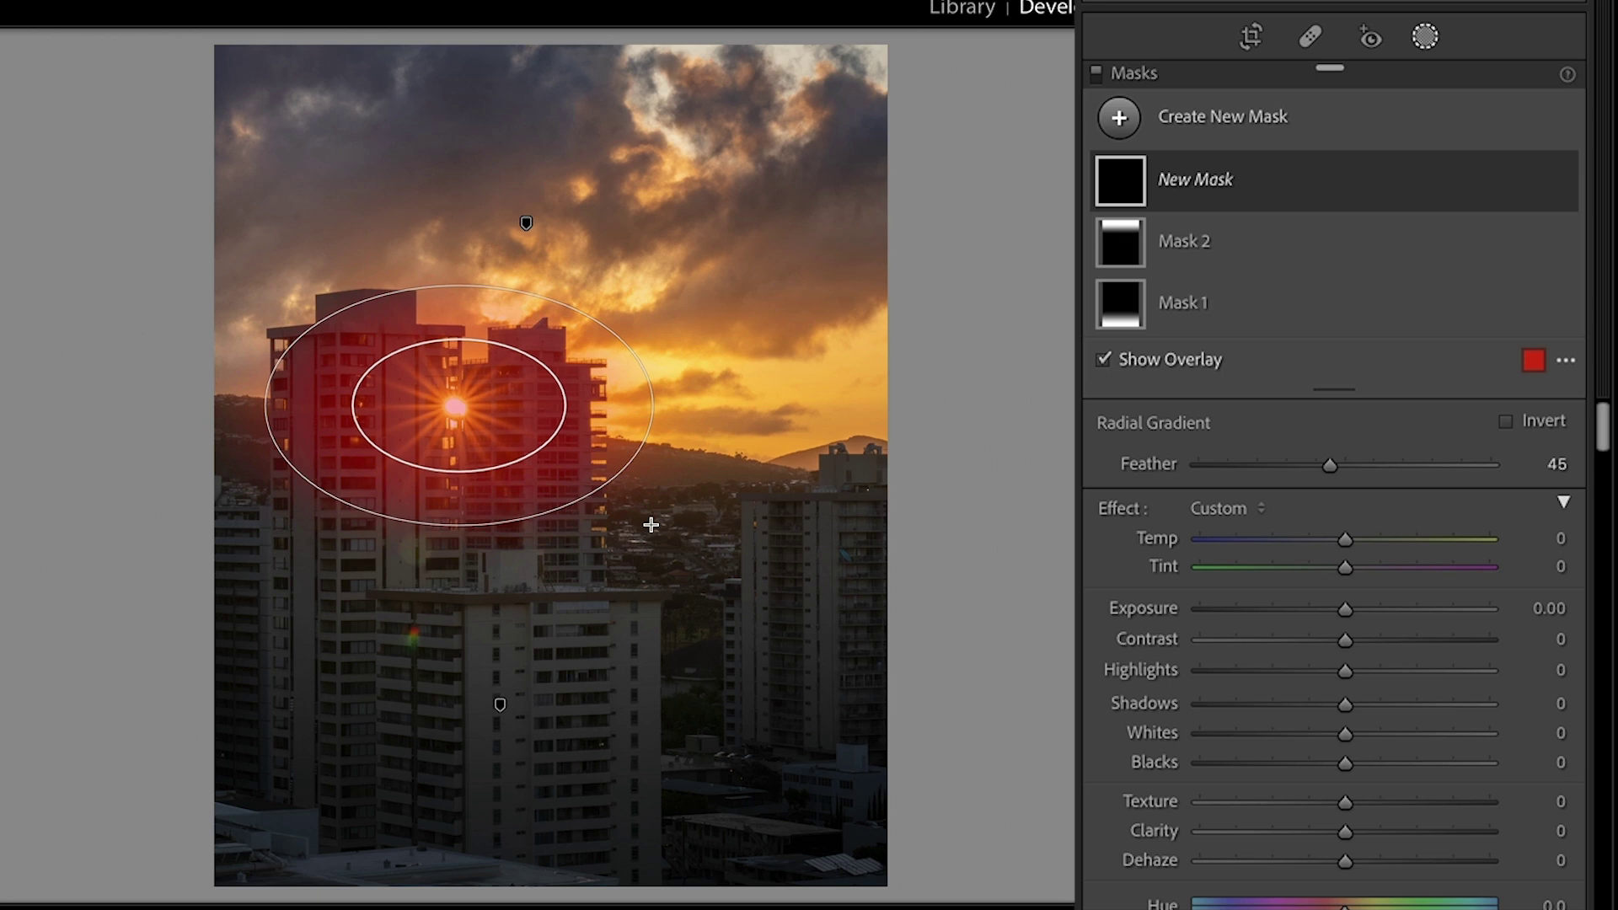
{"action": "mouse_move", "coordinate": [640, 498]}
{"action": "left_mouse_down"}
{"action": "mouse_move", "coordinate": [654, 572]}
{"action": "mouse_move", "coordinate": [655, 521]}
{"action": "left_mouse_up"}
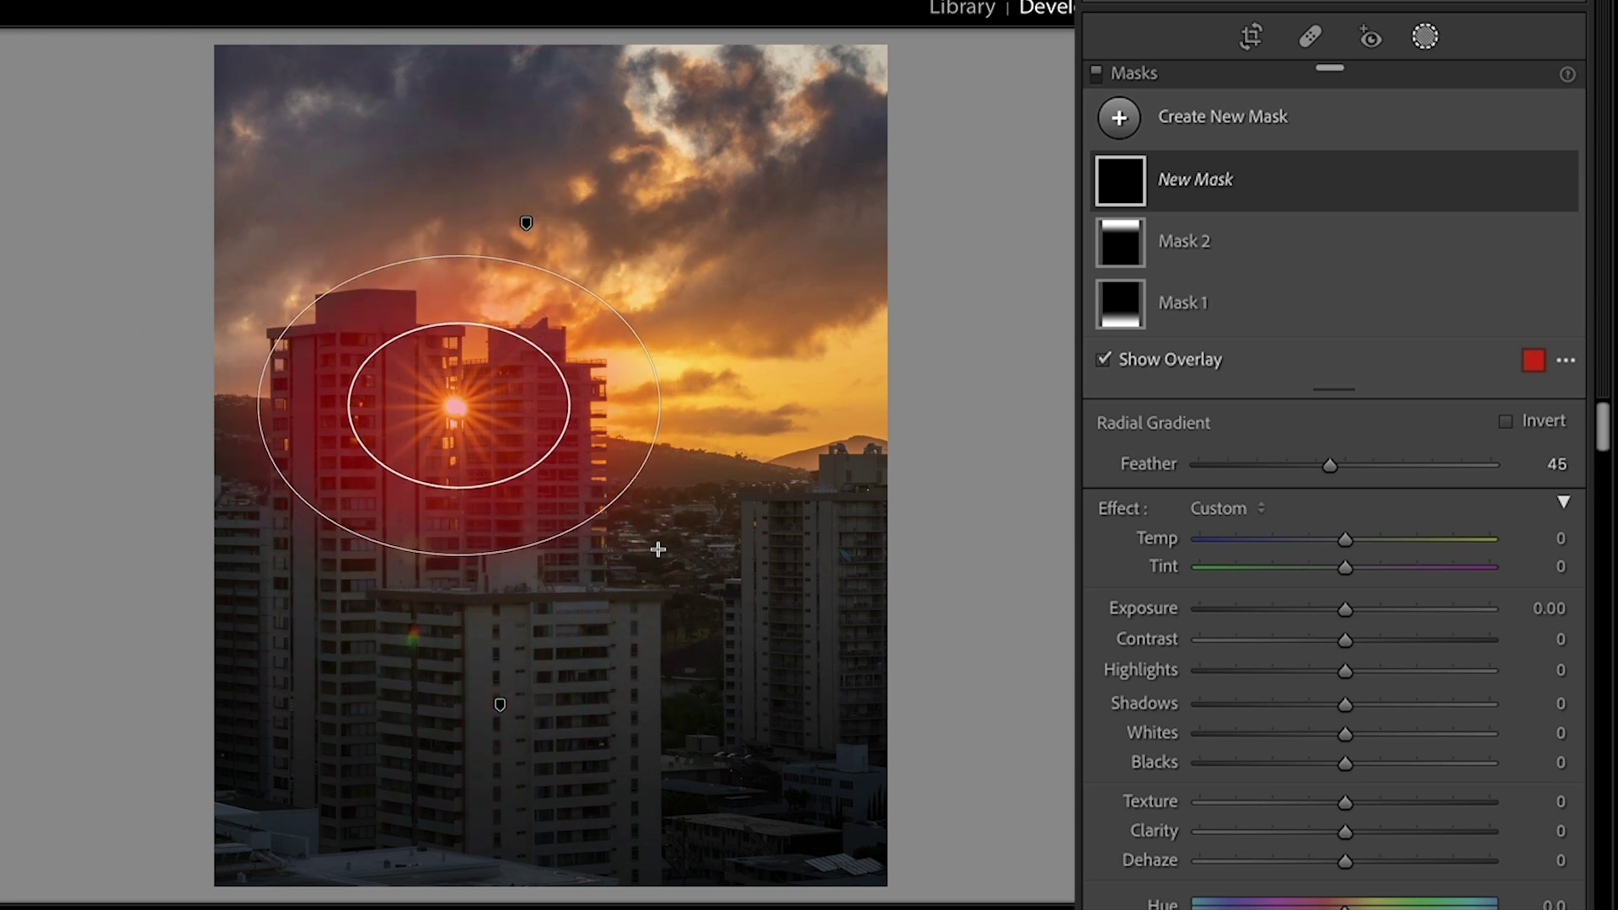
{"action": "left_click_drag", "start_coordinate": [655, 522], "coordinate": [638, 515]}
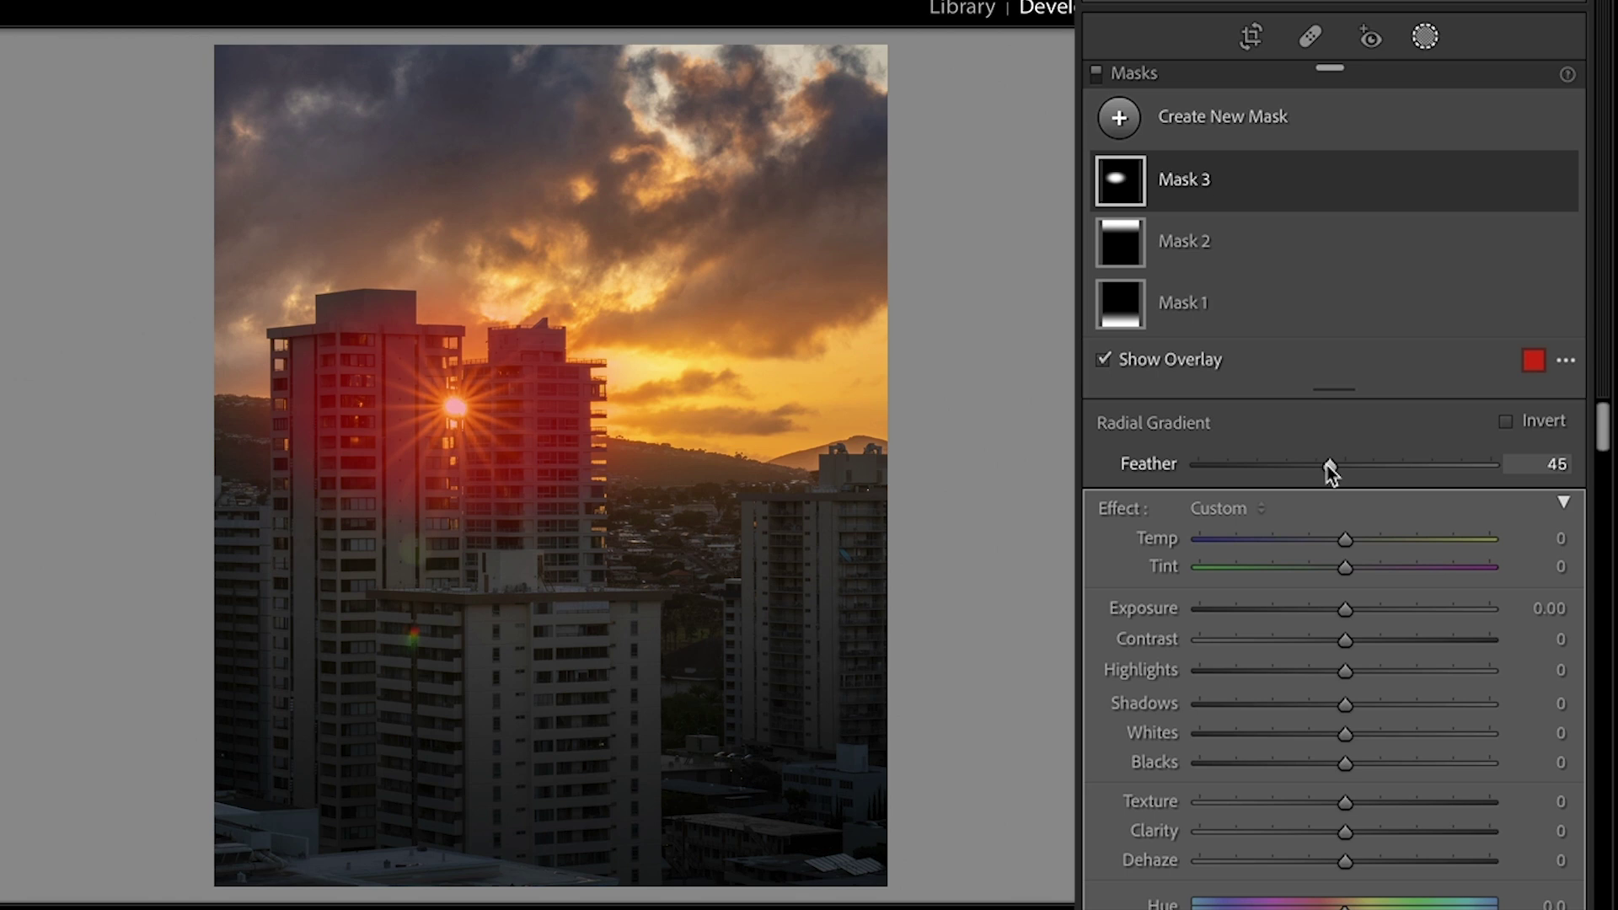
Feather the radial mask to 98 and set Exposure 0.35 and Temp 21.
{"action": "left_click_drag", "start_coordinate": [1399, 468], "coordinate": [1486, 501]}
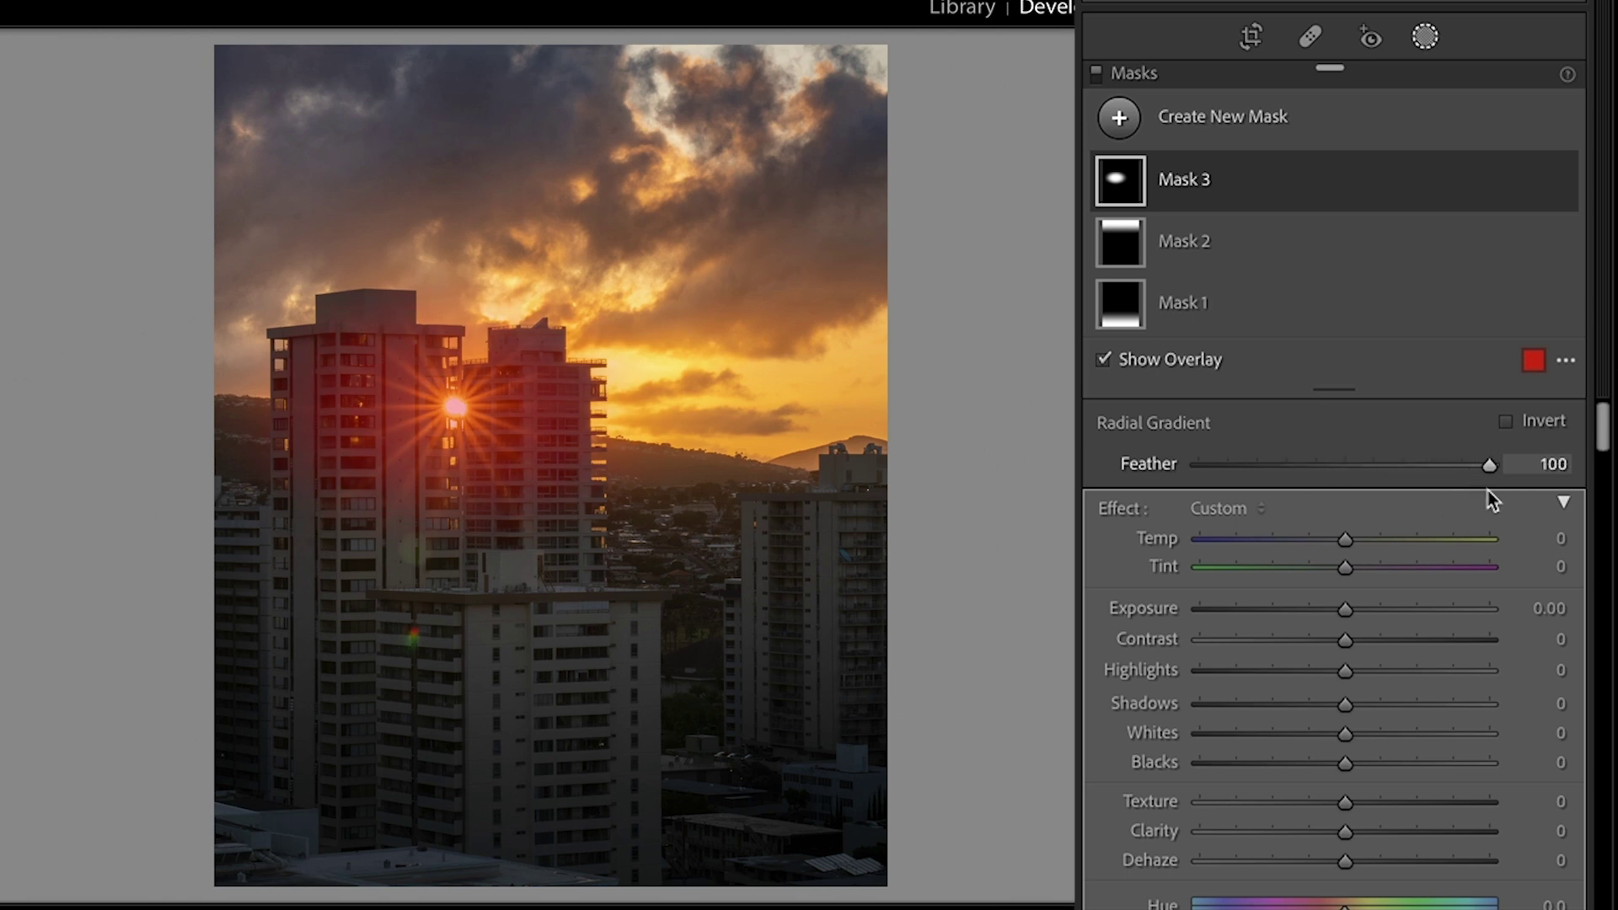
{"action": "mouse_move", "coordinate": [1487, 500]}
{"action": "left_mouse_down"}
{"action": "mouse_move", "coordinate": [1184, 490]}
{"action": "mouse_move", "coordinate": [1485, 491]}
{"action": "left_mouse_up"}
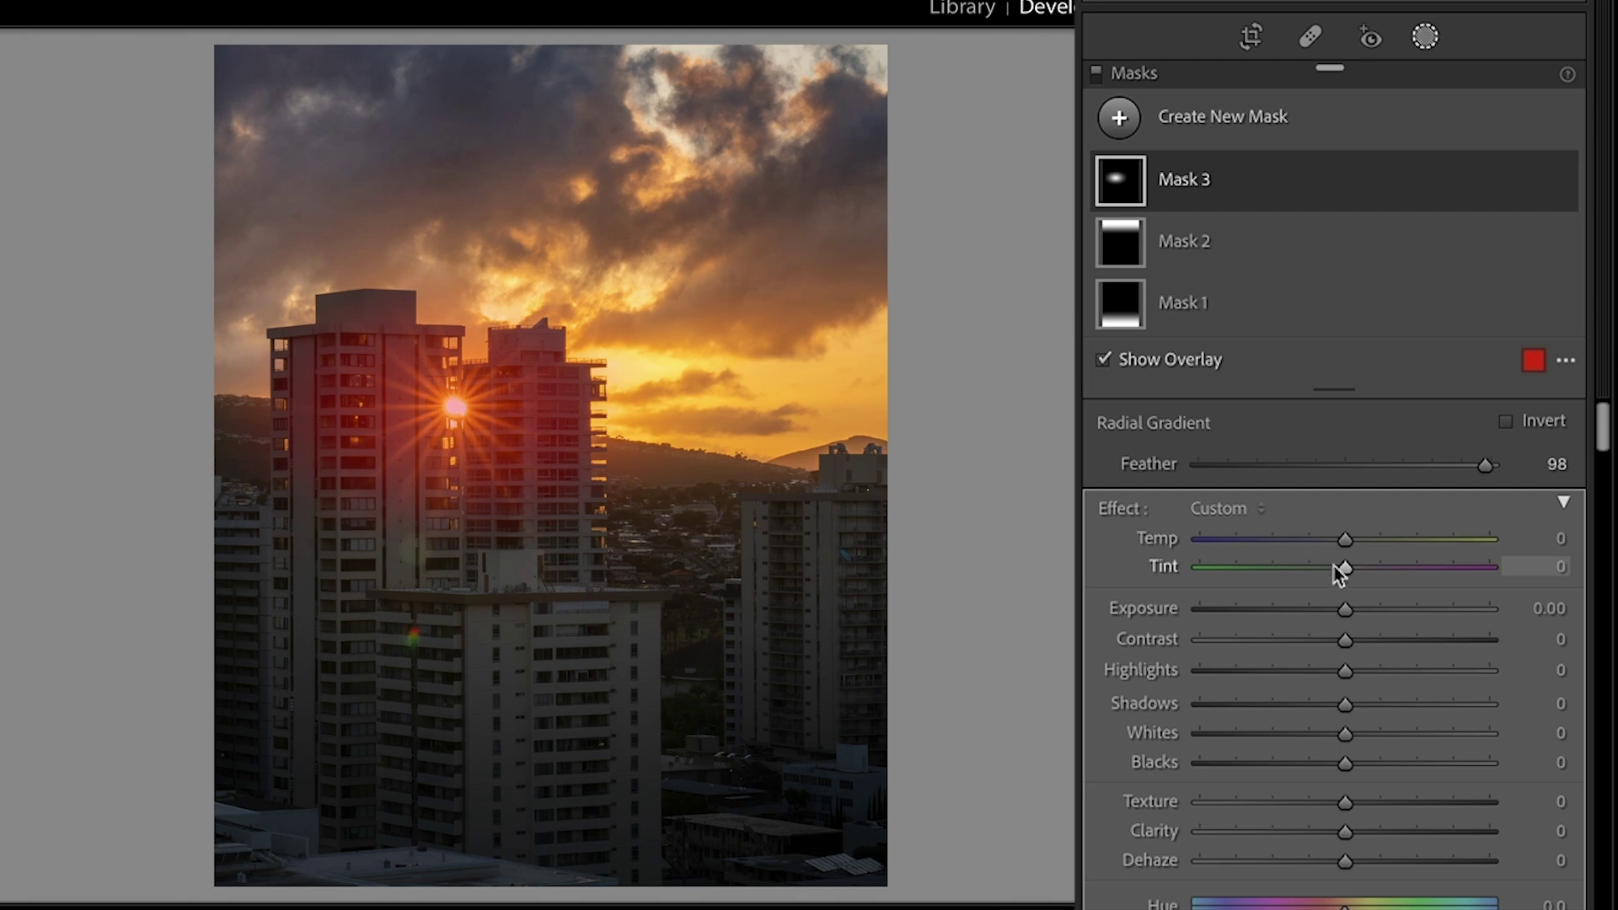
{"action": "key", "text": "o"}
{"action": "left_click_drag", "start_coordinate": [1348, 617], "coordinate": [1355, 612]}
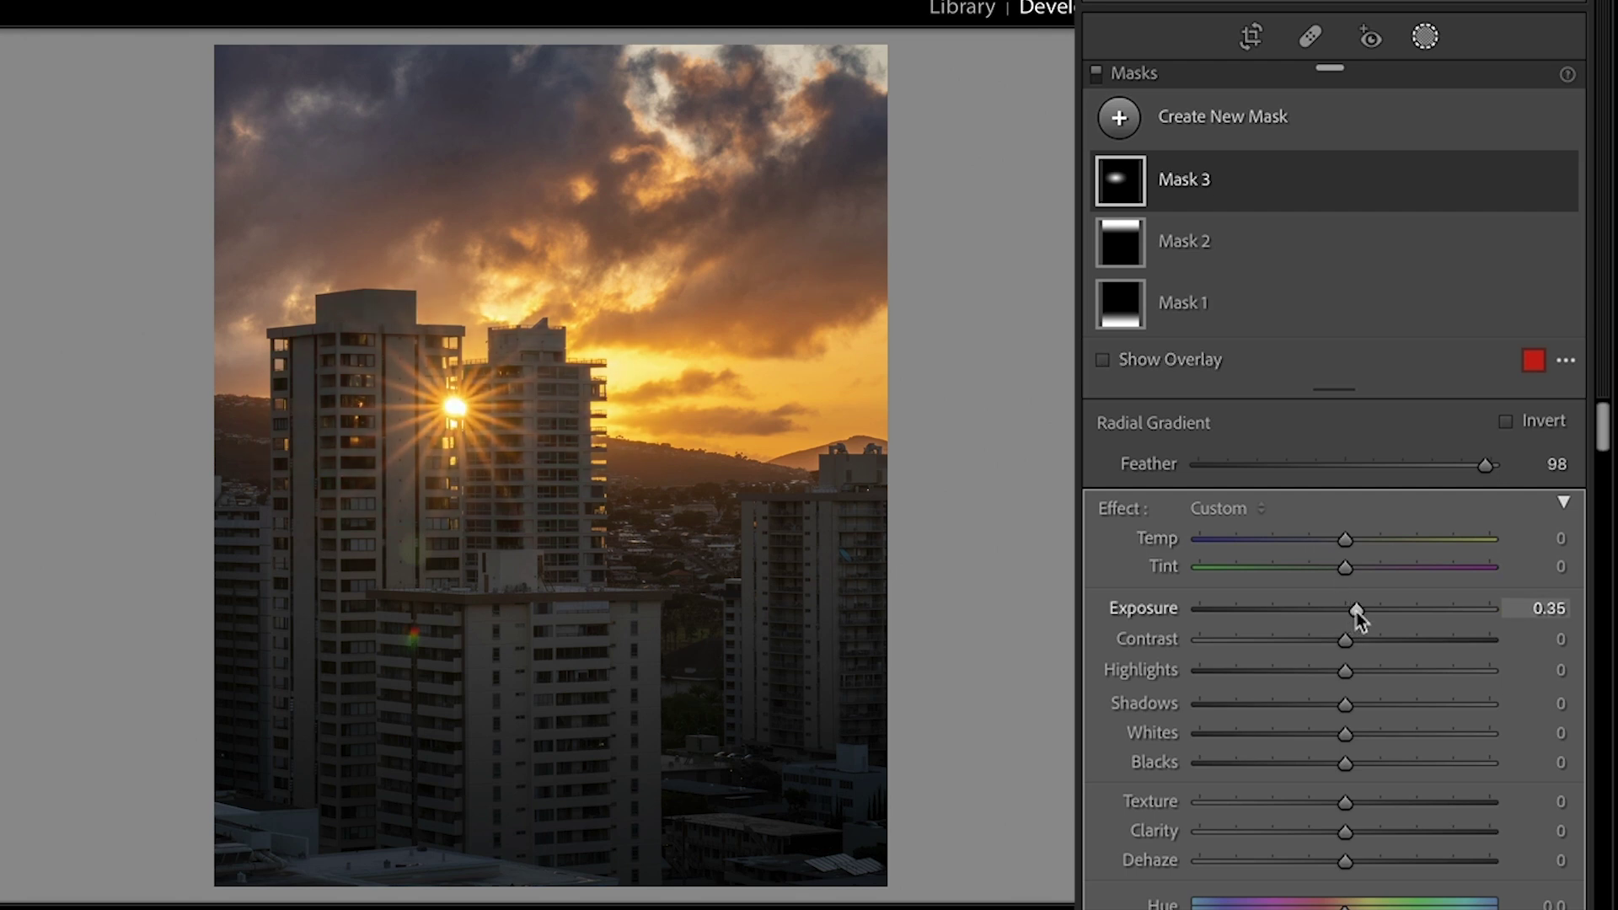
{"action": "left_click_drag", "start_coordinate": [1349, 540], "coordinate": [1379, 541]}
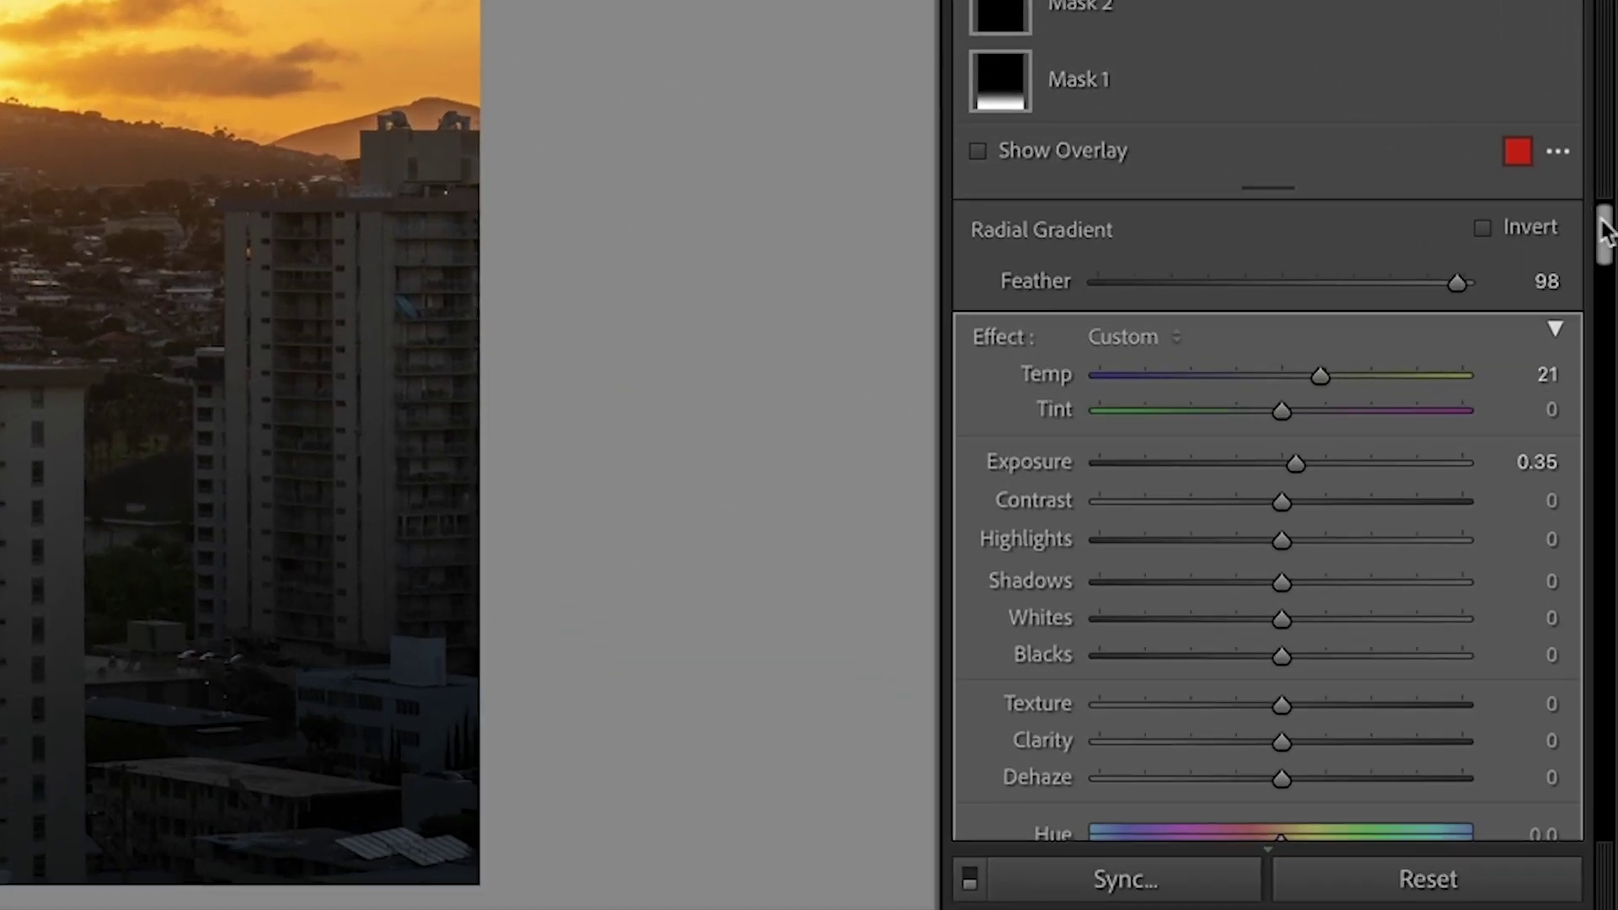
{"action": "left_click_drag", "start_coordinate": [1605, 228], "coordinate": [1608, 322]}
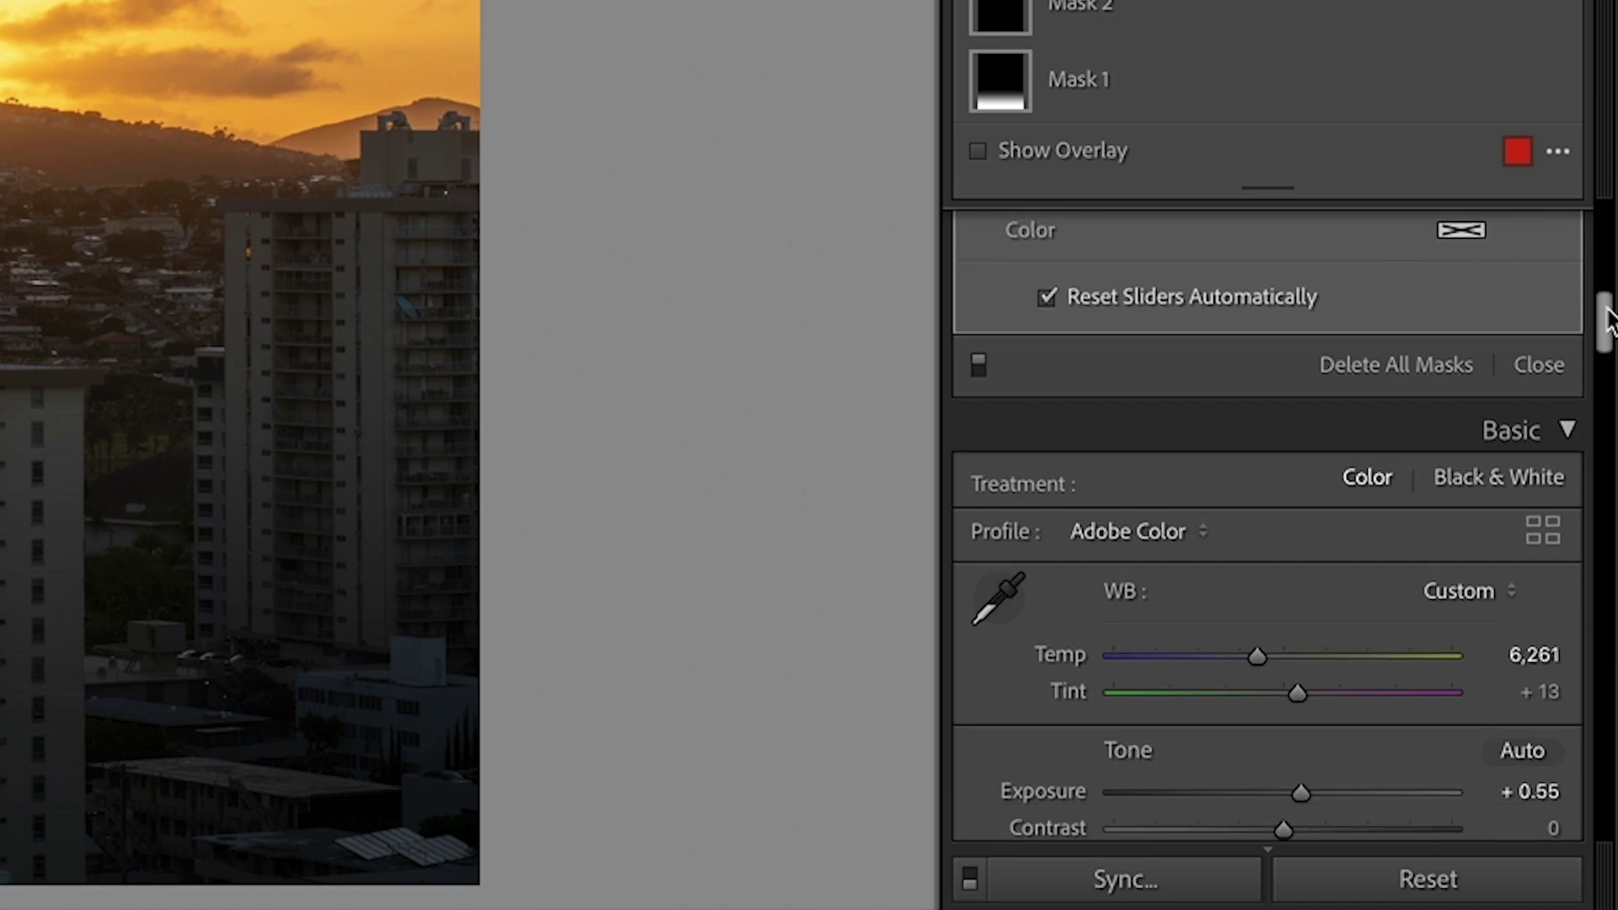
Close masking and set global Clarity +12, Exposure +0.65 and Temp 5,980.
{"action": "left_click", "coordinate": [1546, 365]}
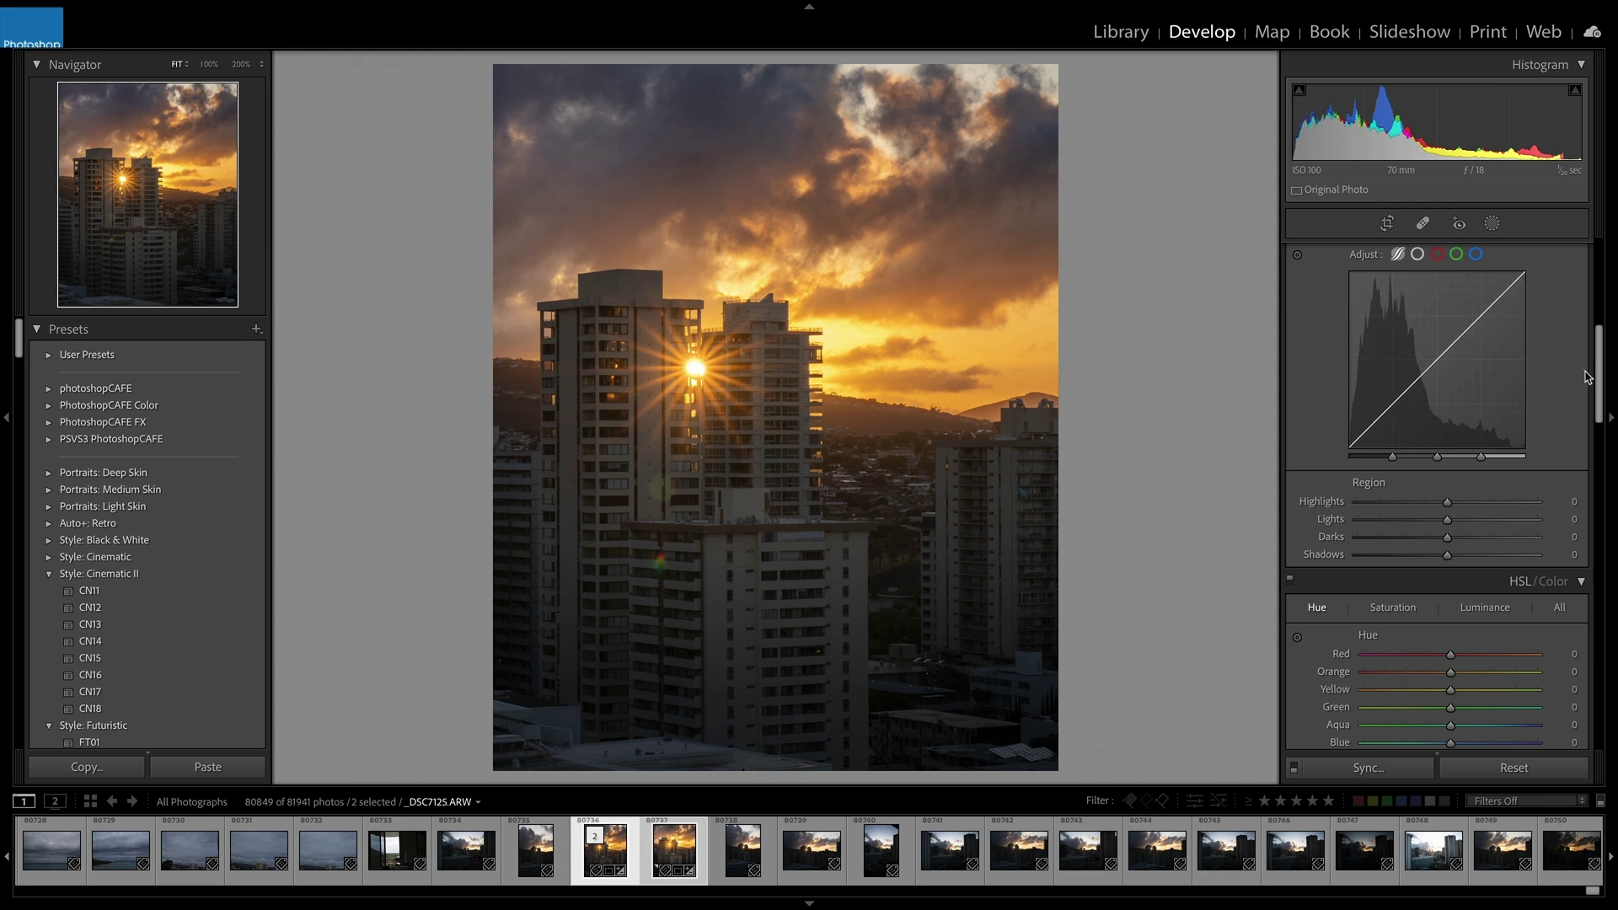
{"action": "left_click_drag", "start_coordinate": [1597, 380], "coordinate": [1596, 293]}
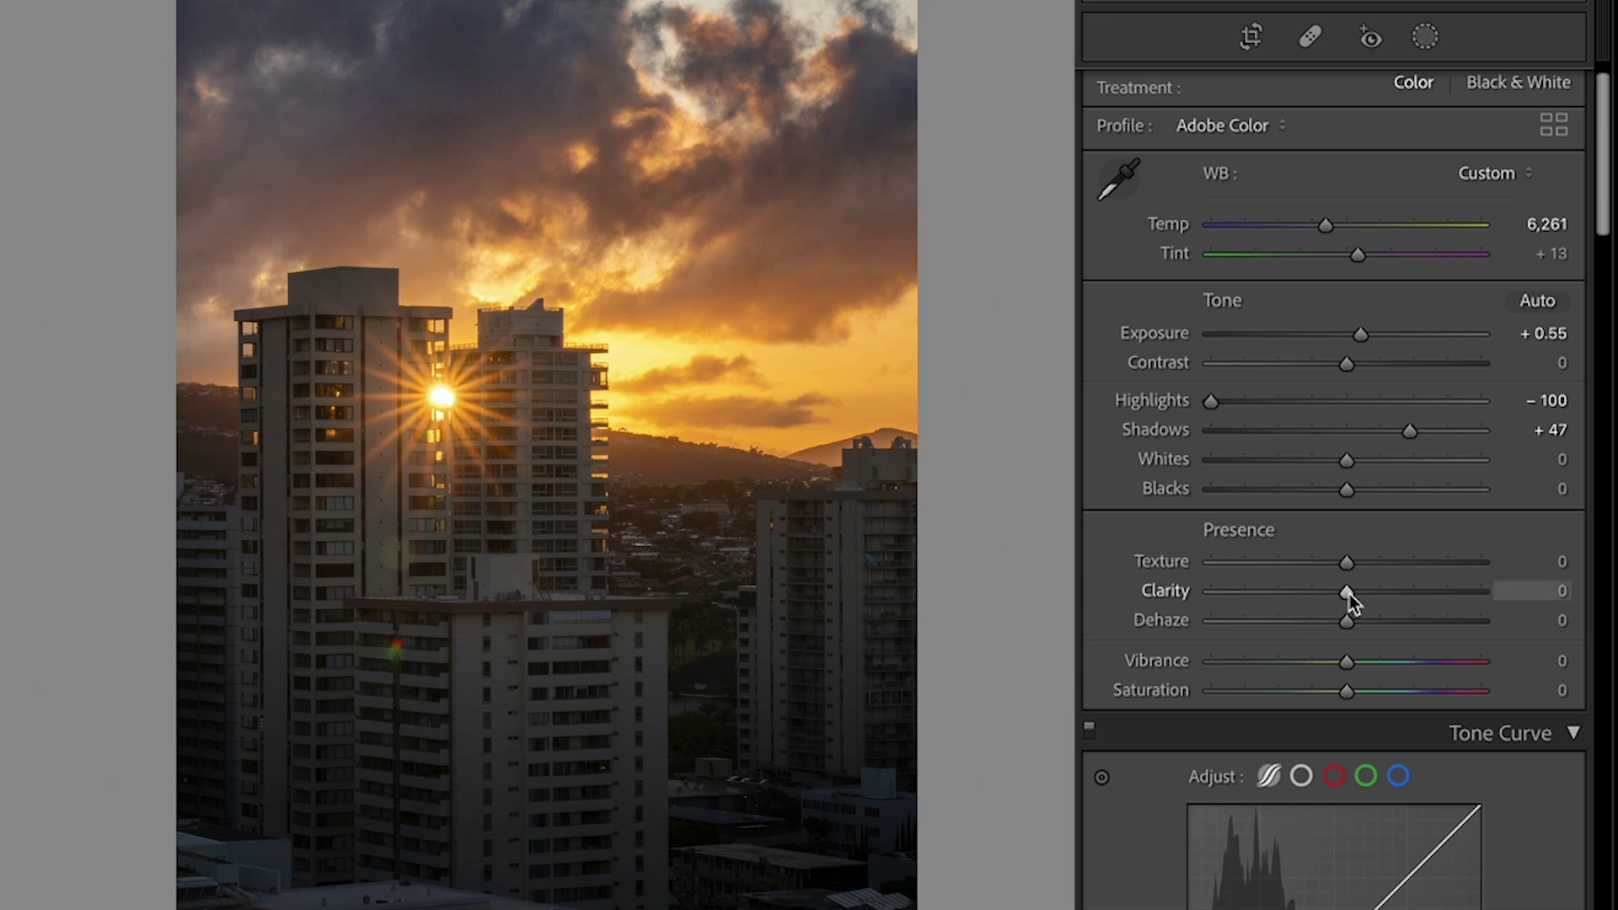
{"action": "left_click_drag", "start_coordinate": [1352, 592], "coordinate": [1366, 592]}
{"action": "left_click_drag", "start_coordinate": [1364, 591], "coordinate": [1363, 587]}
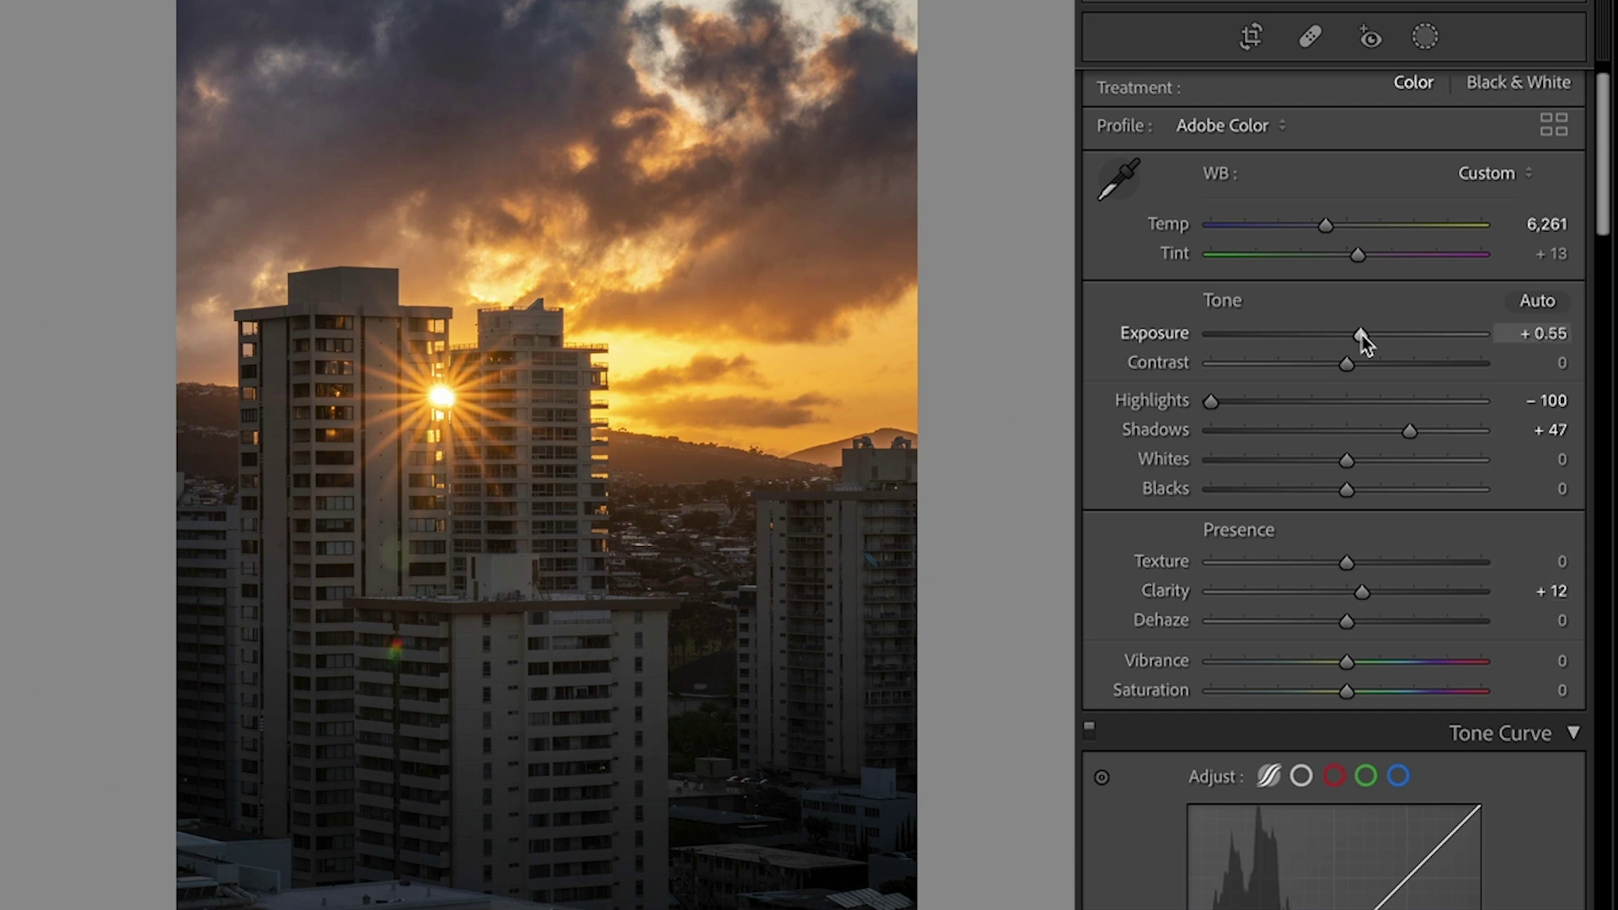
{"action": "left_click_drag", "start_coordinate": [1362, 336], "coordinate": [1367, 341]}
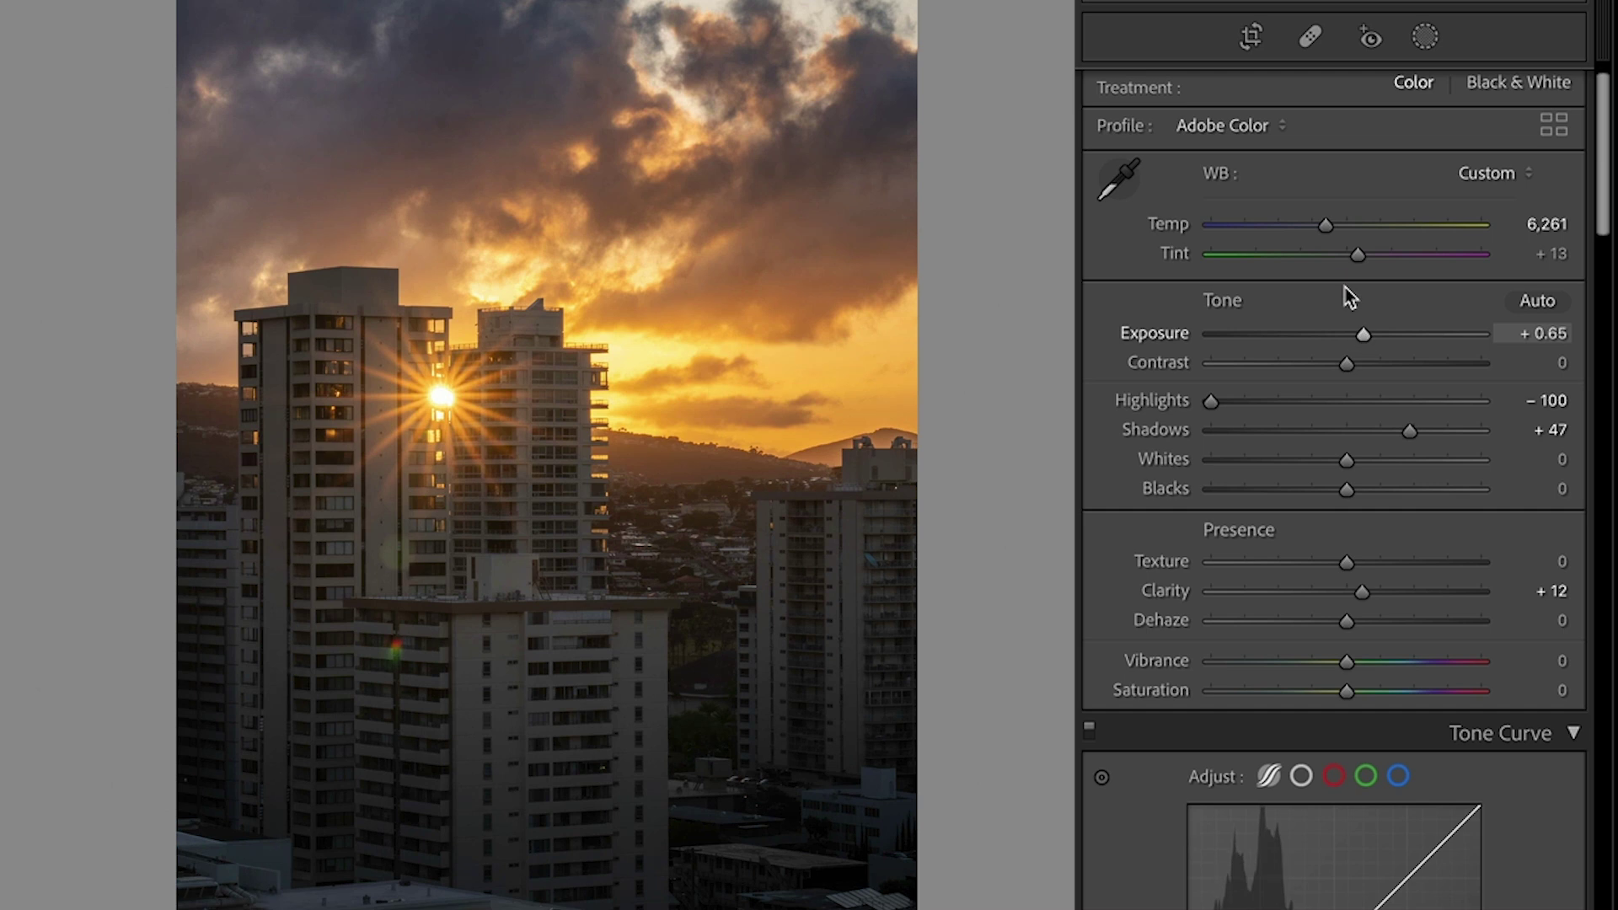
{"action": "left_click_drag", "start_coordinate": [1329, 226], "coordinate": [1321, 227]}
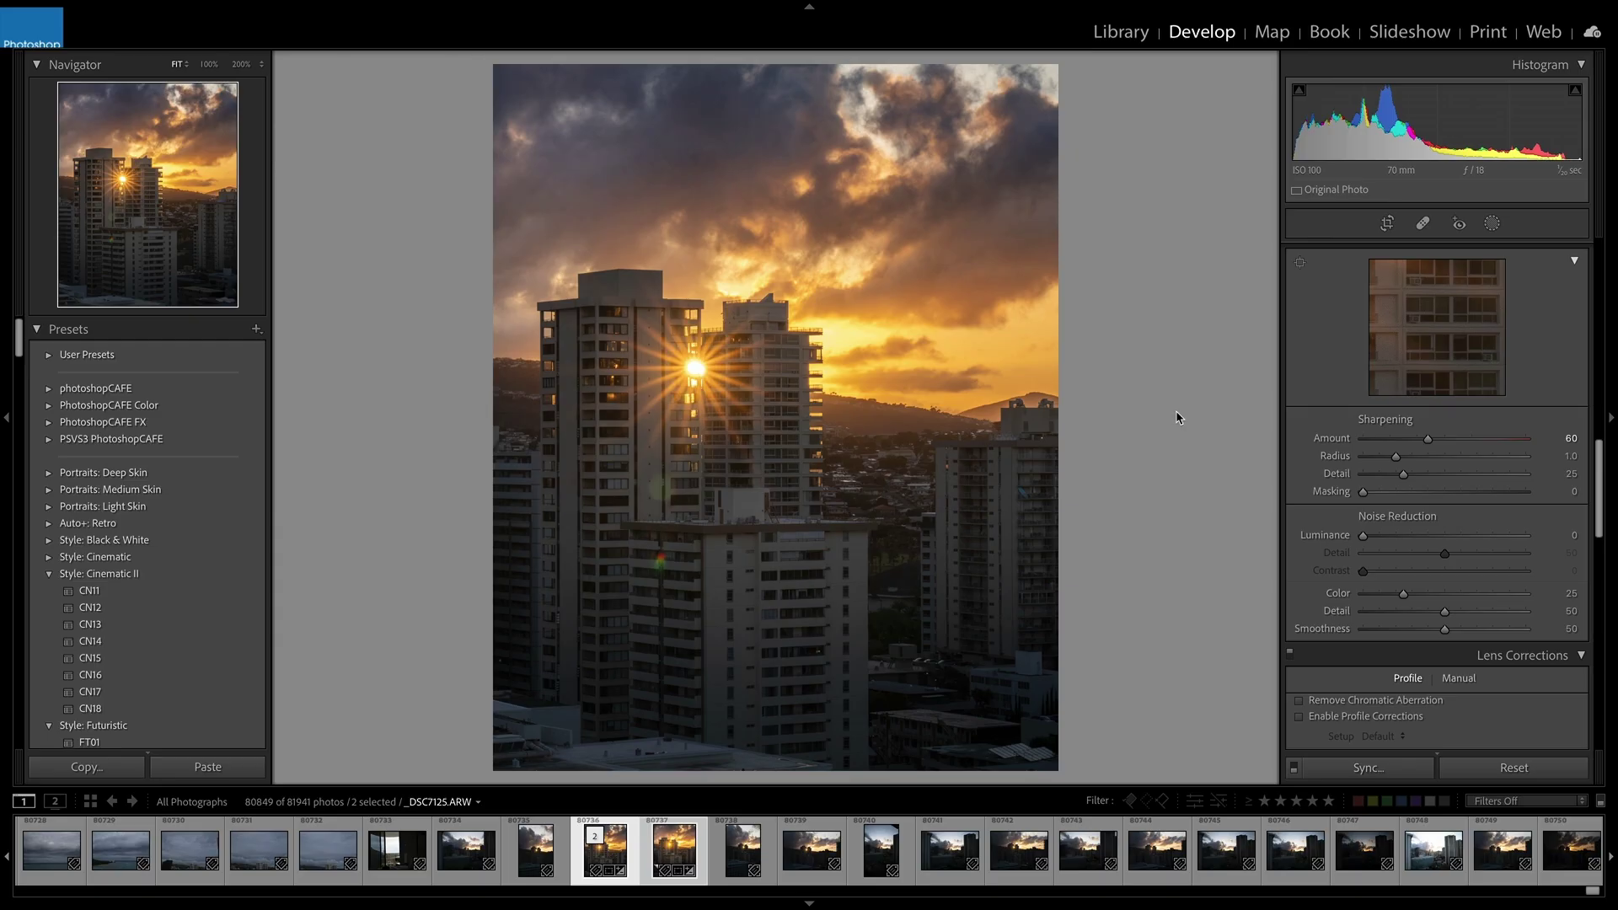
Open the Export dialog for the two photos from the photo's context menu.
{"action": "right_click", "coordinate": [598, 190]}
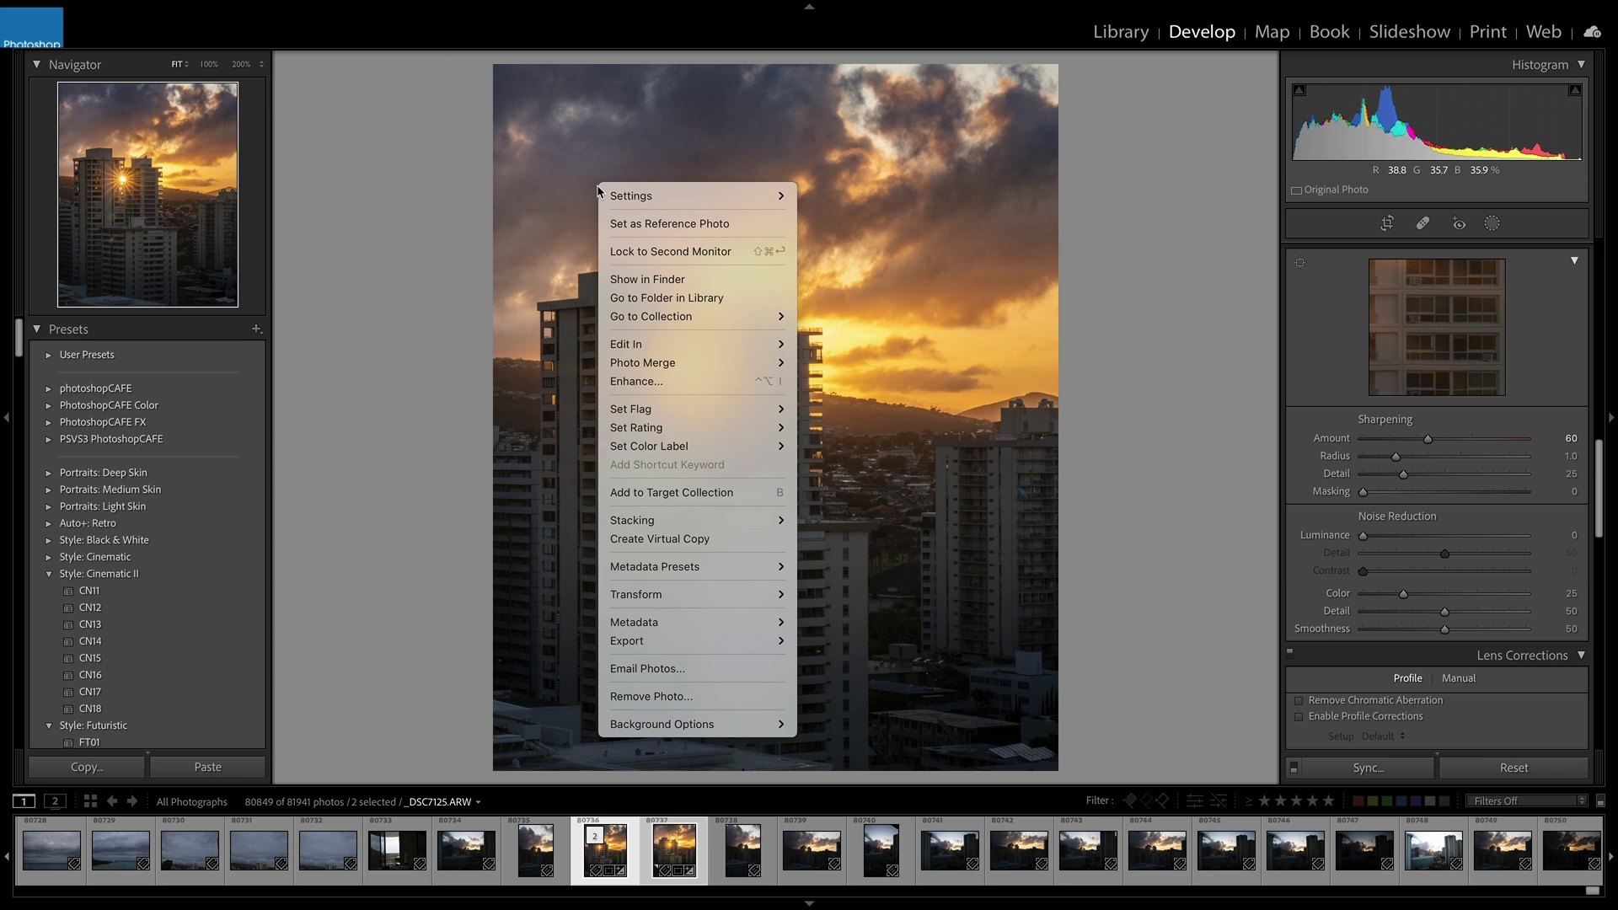
{"action": "mouse_move", "coordinate": [628, 641]}
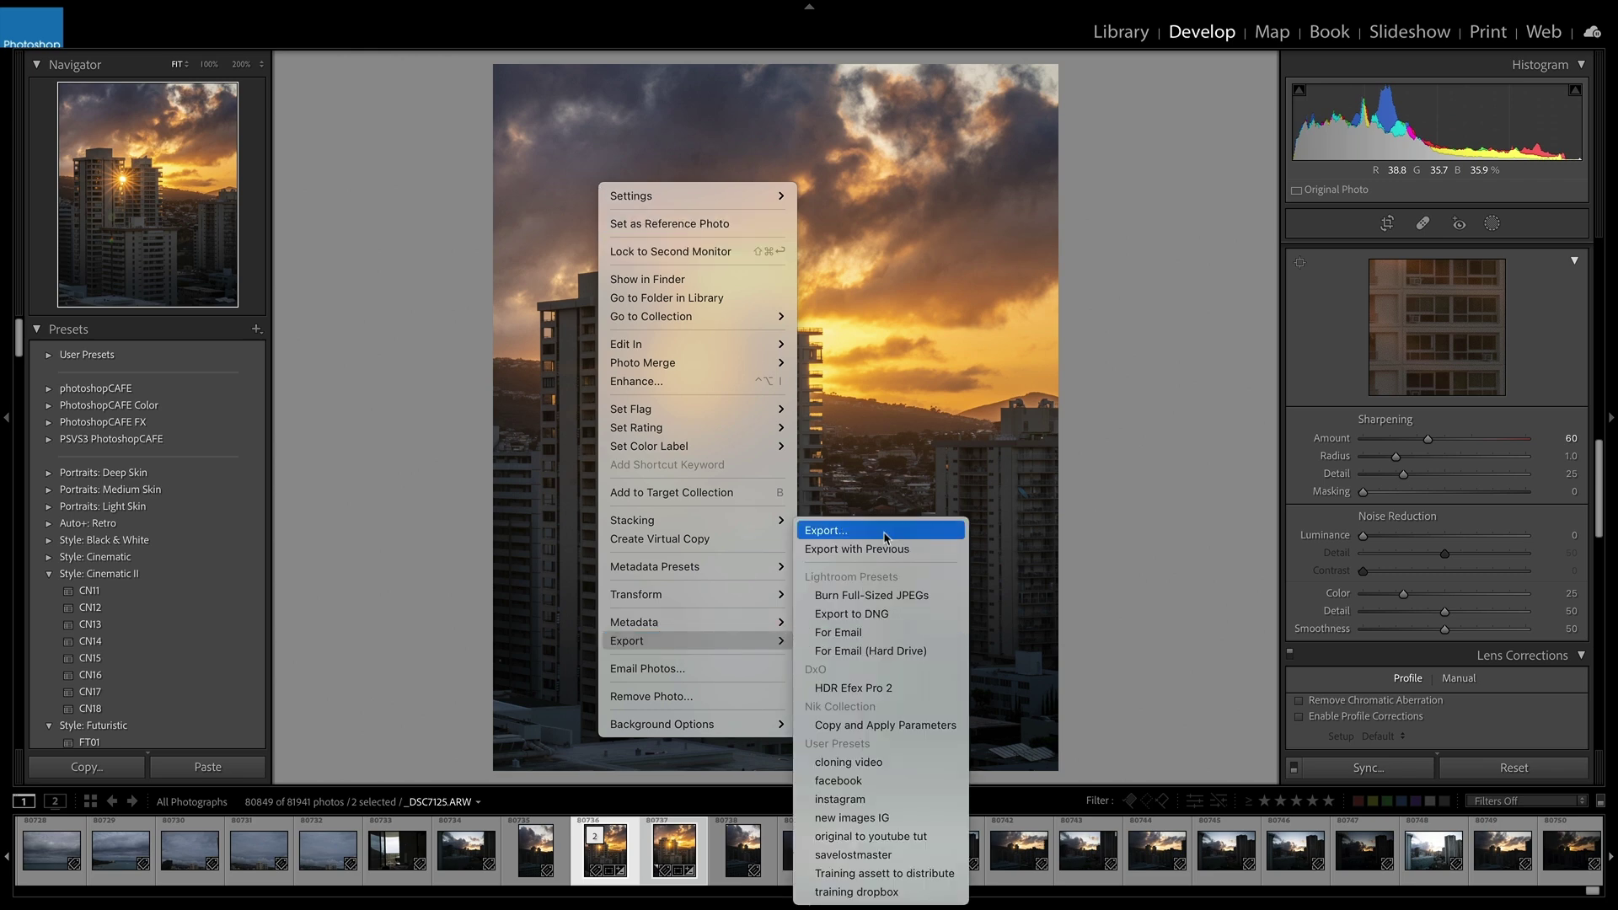
{"action": "left_click", "coordinate": [885, 531]}
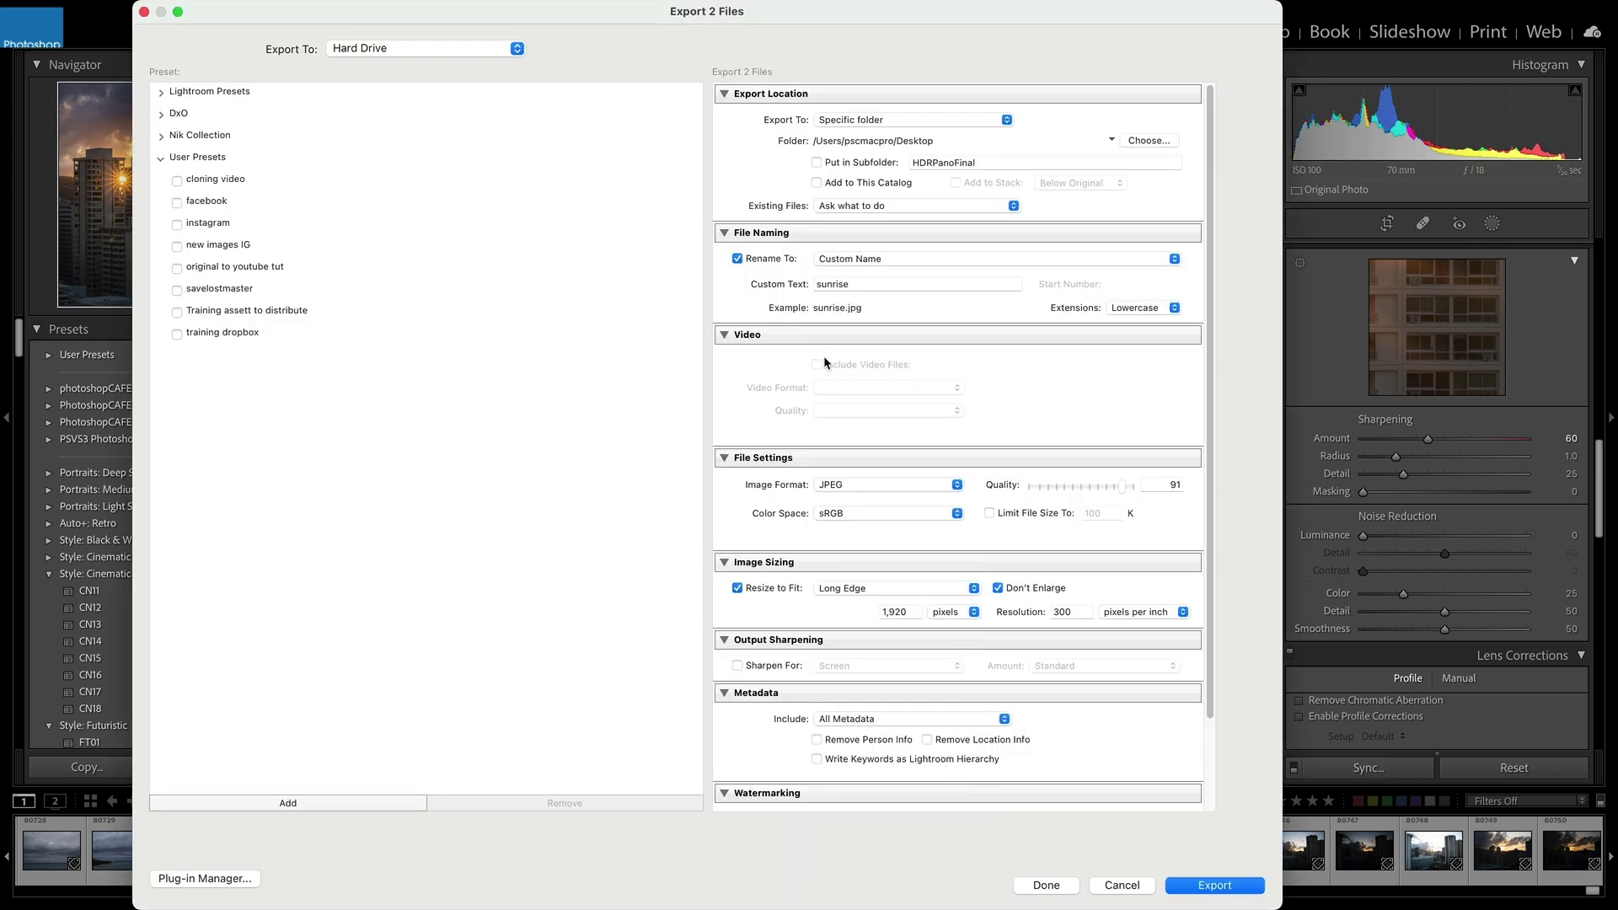